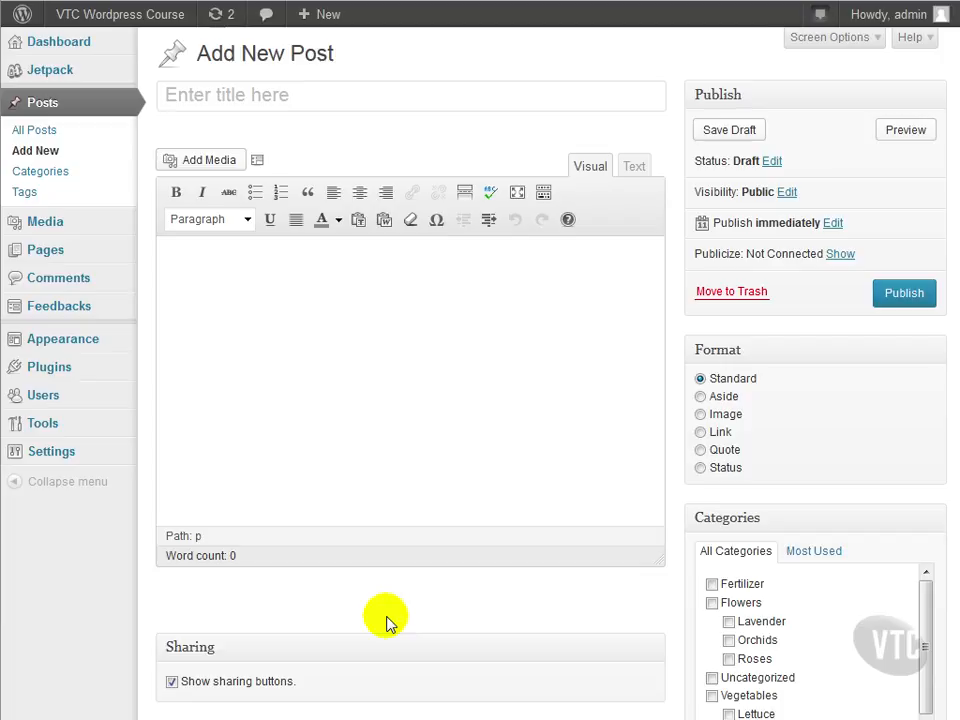
Title the new post "Urban Gardening" and paste the copied article text into its body
{"action": "left_click", "coordinate": [283, 95]}
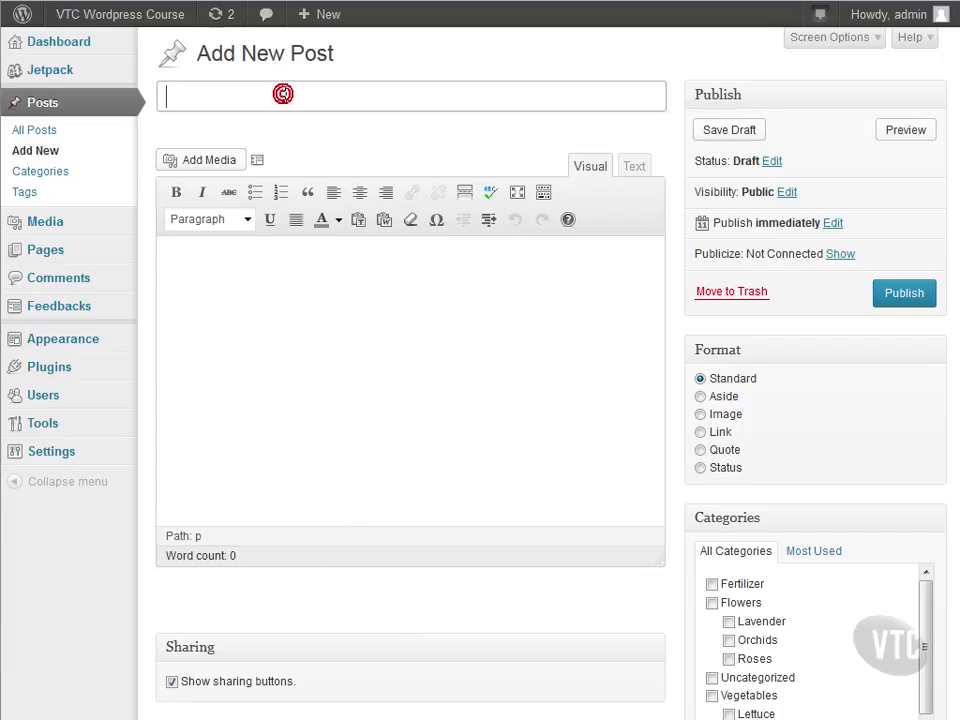
{"action": "type", "text": "Urban Gardening"}
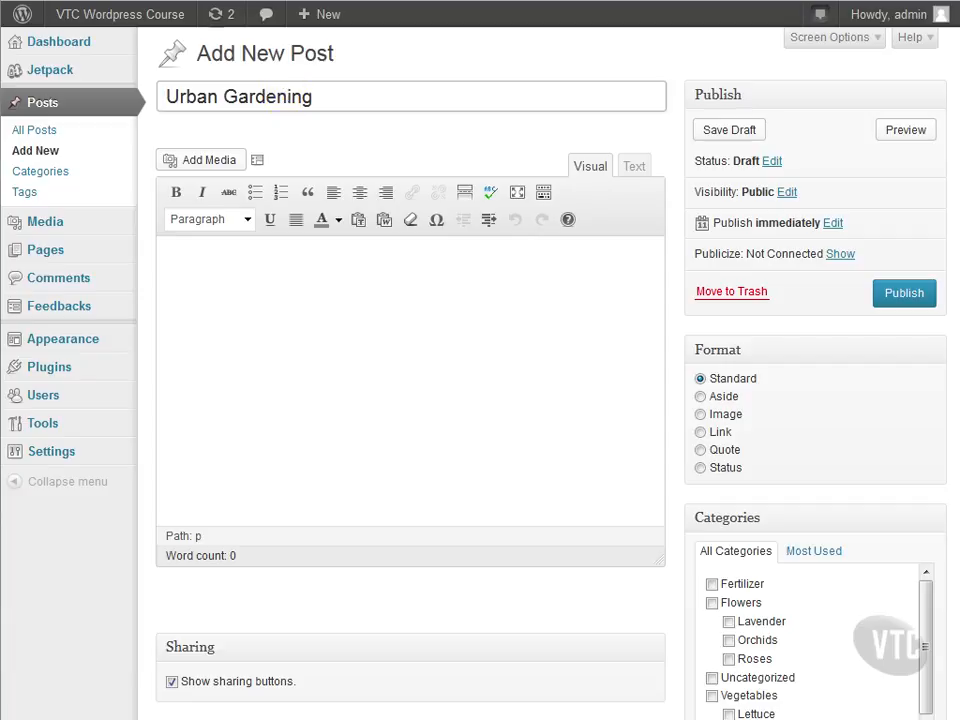
{"action": "left_click", "coordinate": [188, 259]}
{"action": "key", "text": "ctrl+v"}
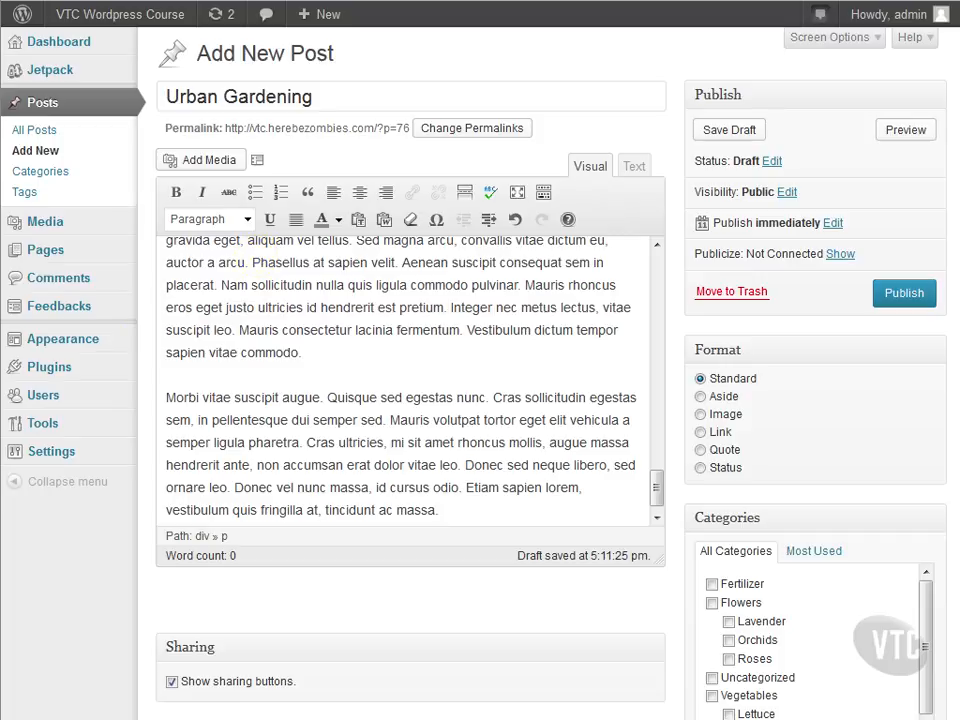
Add the quote "A good garden may have some weeds." with Thomas Fuller on the line beneath it, above the first body paragraph
{"action": "left_click", "coordinate": [165, 255]}
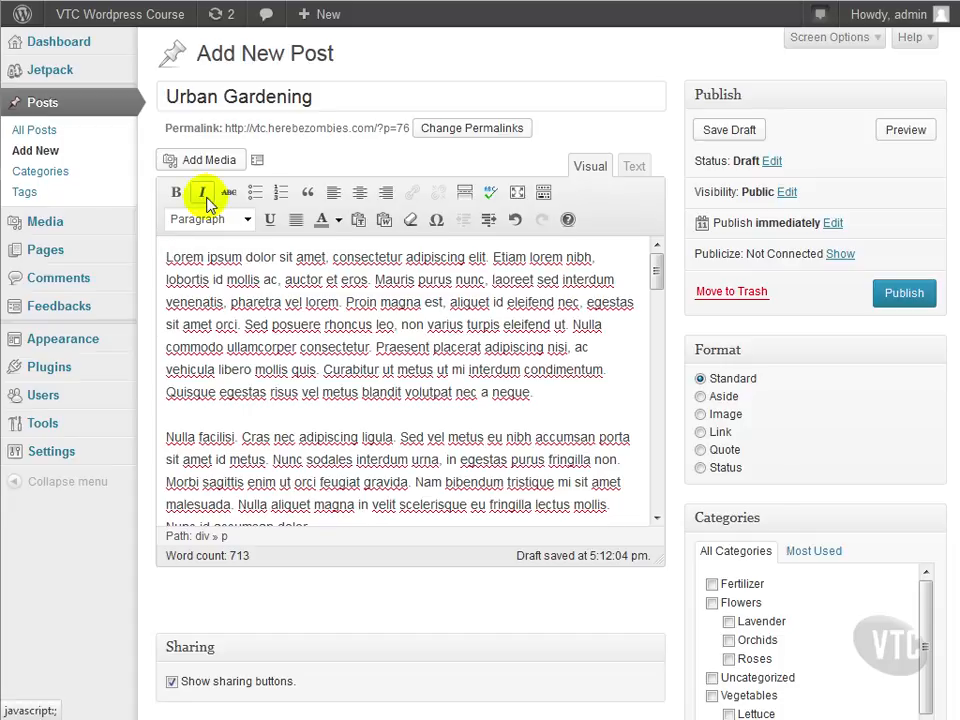
{"action": "key", "text": "Return"}
{"action": "key", "text": "Return"}
{"action": "key", "text": "Up"}
{"action": "key", "text": "Up"}
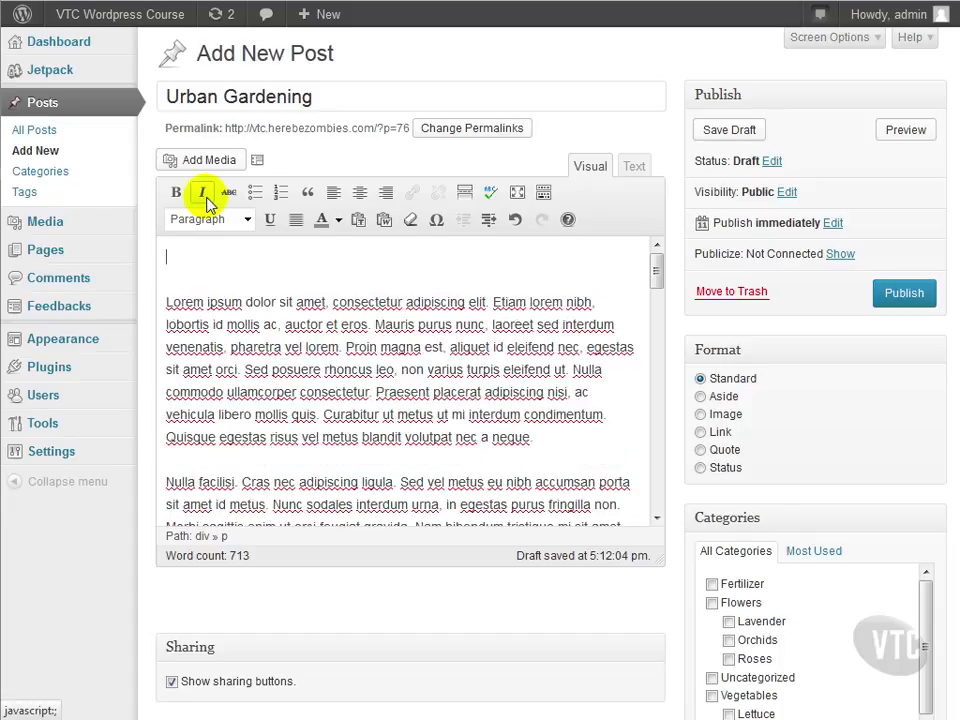
{"action": "type", "text": "\"A good garden may have some weeds.\"     Thomas Fuller"}
Format the garden quote and its attribution as a blockquote
{"action": "triple_click", "coordinate": [251, 281]}
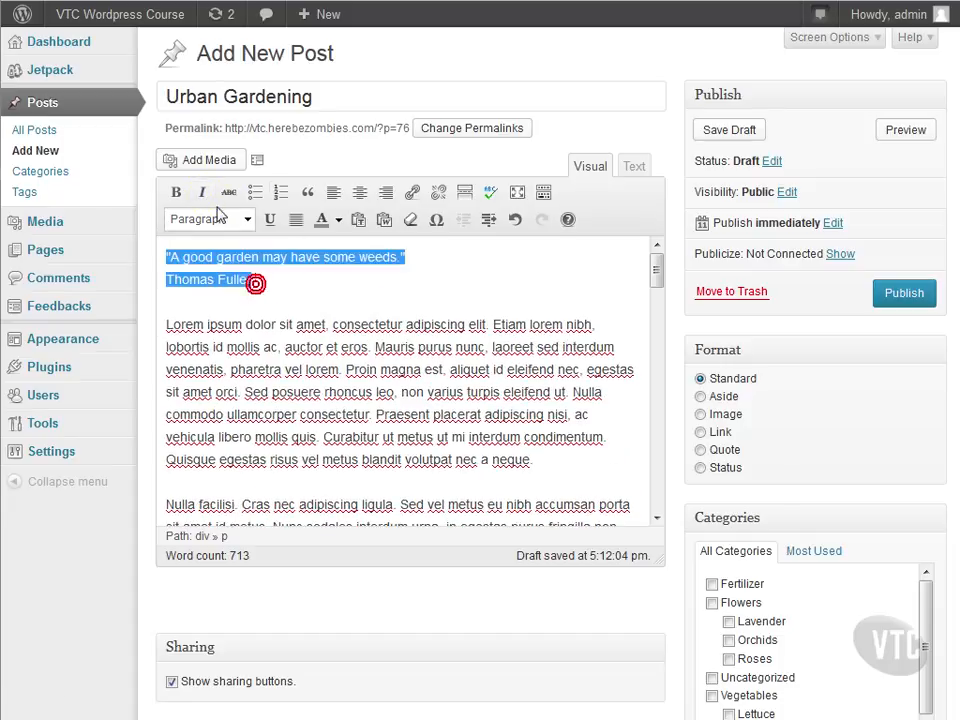
{"action": "left_click", "coordinate": [307, 193]}
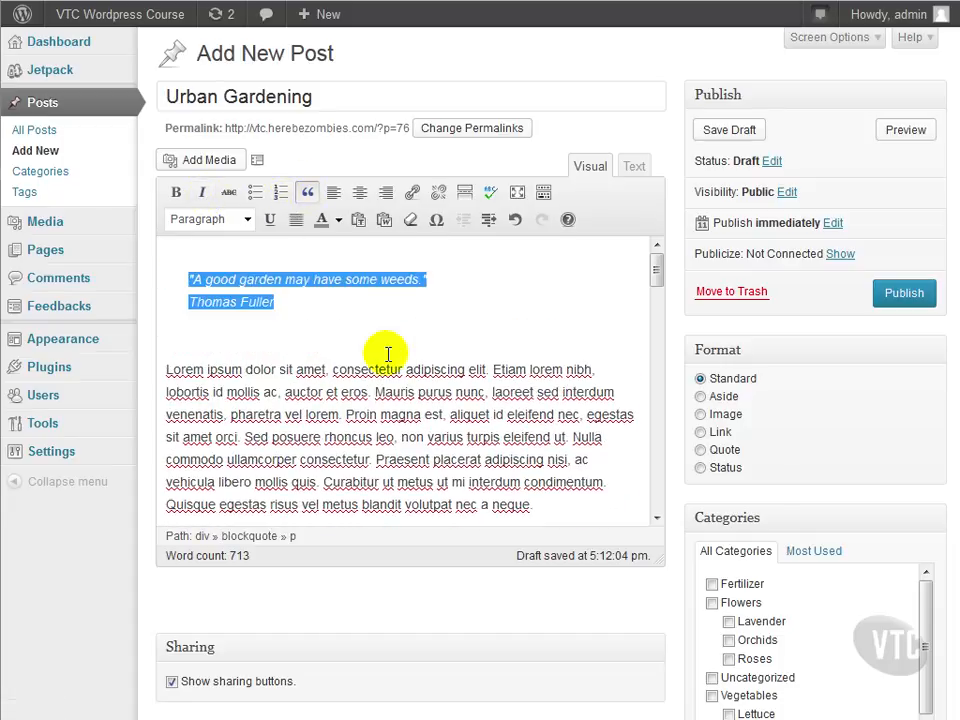
{"action": "left_click", "coordinate": [285, 305]}
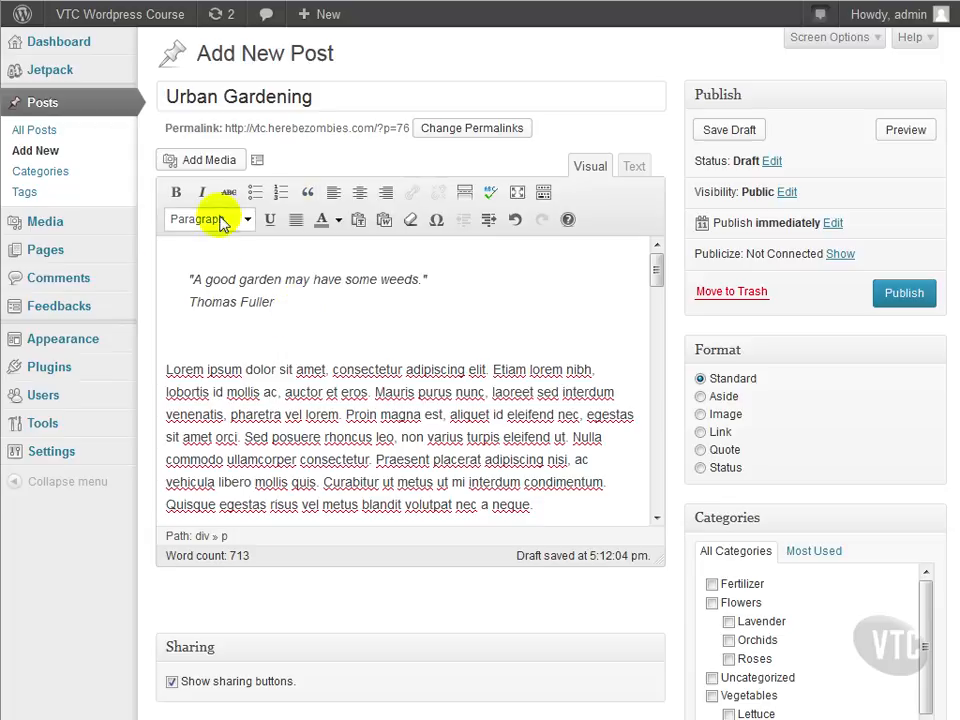
Insert the raised garden beds photo from the media library beside the first paragraph below the quote
{"action": "left_click", "coordinate": [197, 161]}
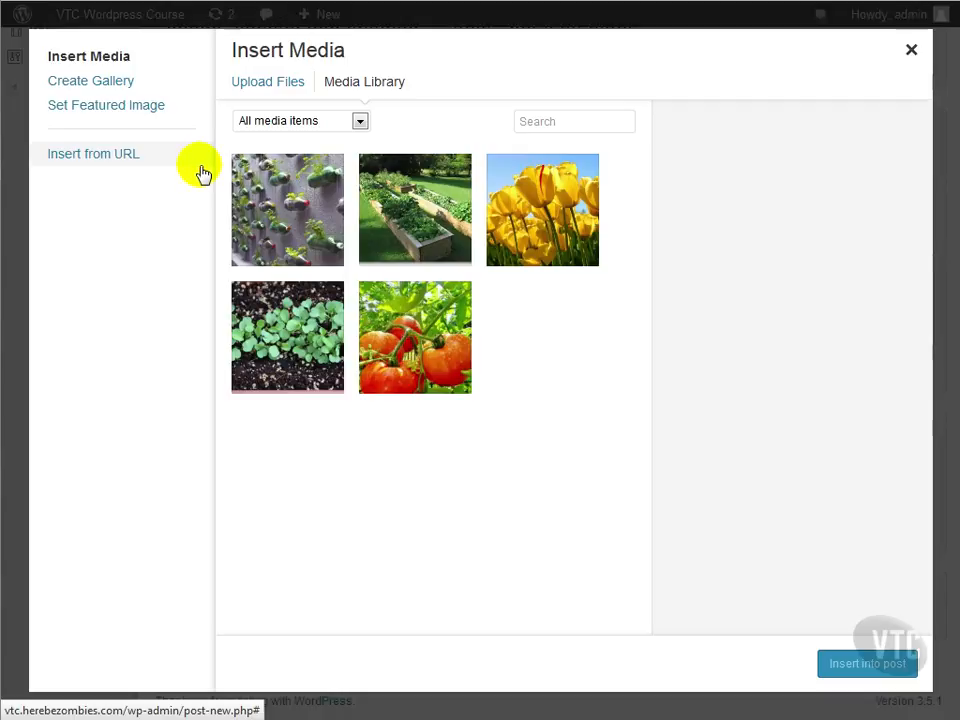
{"action": "left_click", "coordinate": [427, 222]}
{"action": "left_click", "coordinate": [850, 664]}
{"action": "left_click", "coordinate": [195, 397]}
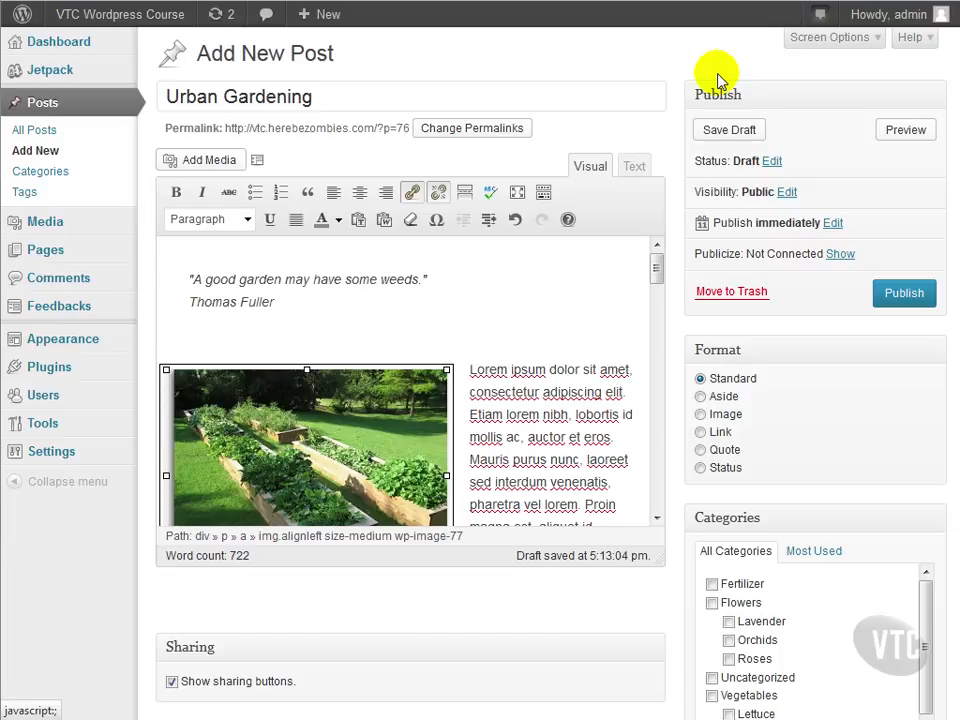
Add the line "Raised Gardens" below the paragraph ending "Nunc id accumsan dolor."
{"action": "scroll", "coordinate": [606, 364], "scroll_direction": "down", "scroll_amount": 5}
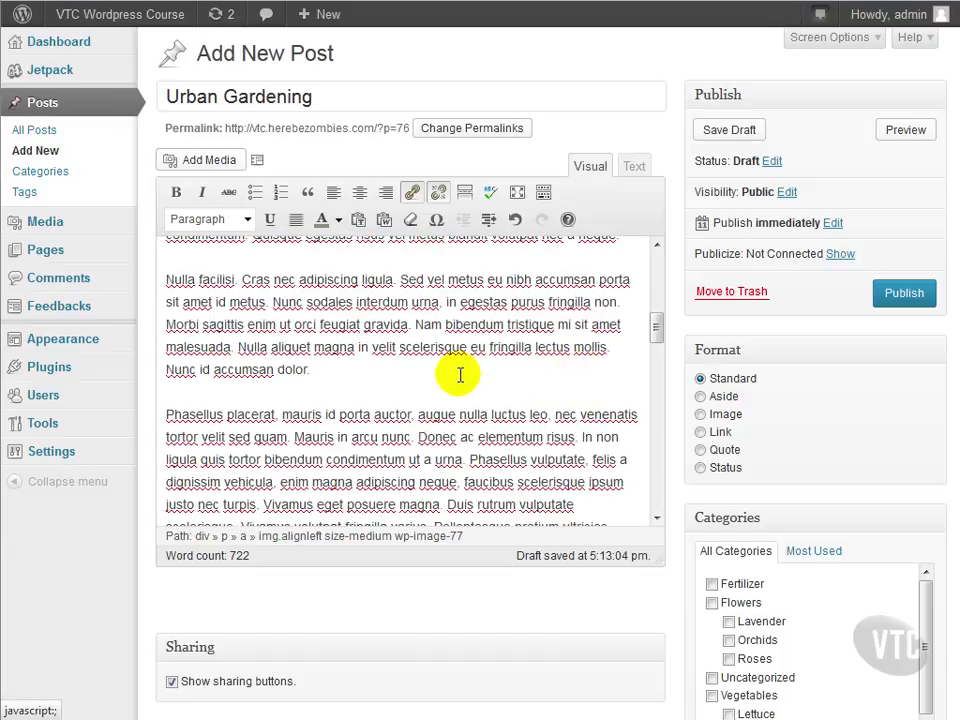
{"action": "left_click", "coordinate": [429, 377]}
{"action": "key", "text": "Return"}
{"action": "type", "text": "Raised Gardens"}
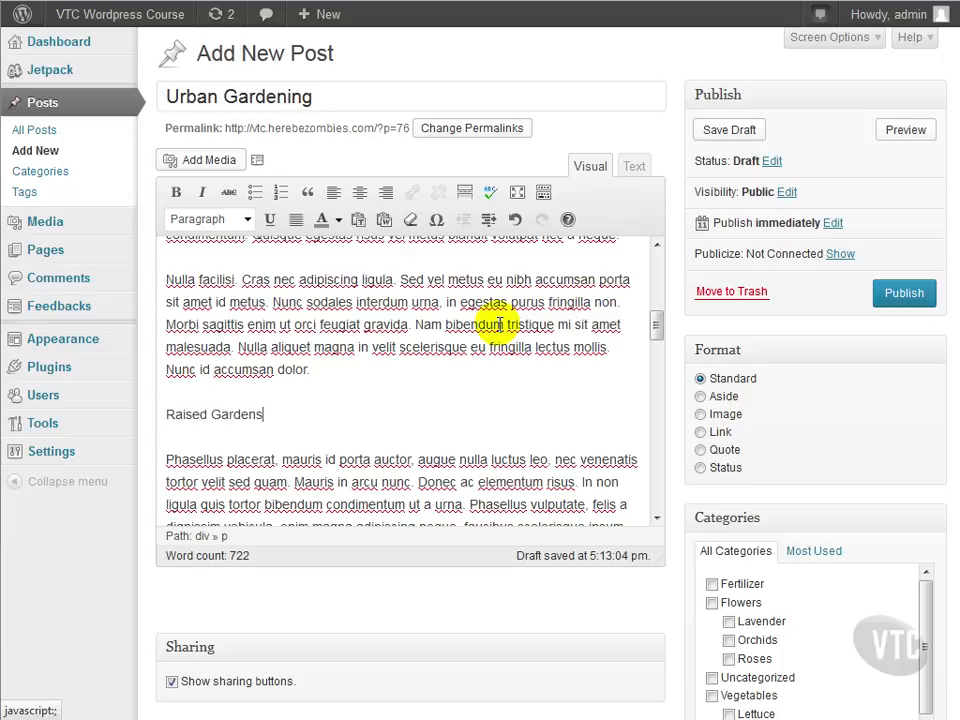
Format the "Raised Gardens" line as Heading 2
{"action": "key", "text": "shift+Home"}
{"action": "key", "text": "BackSpace"}
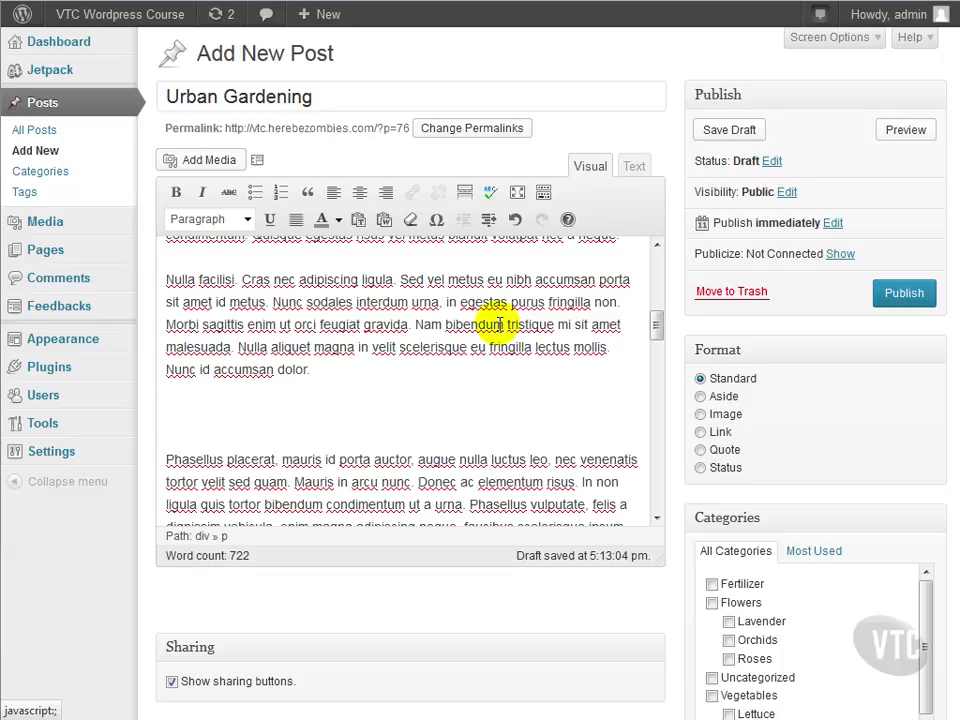
{"action": "key", "text": "ctrl+z"}
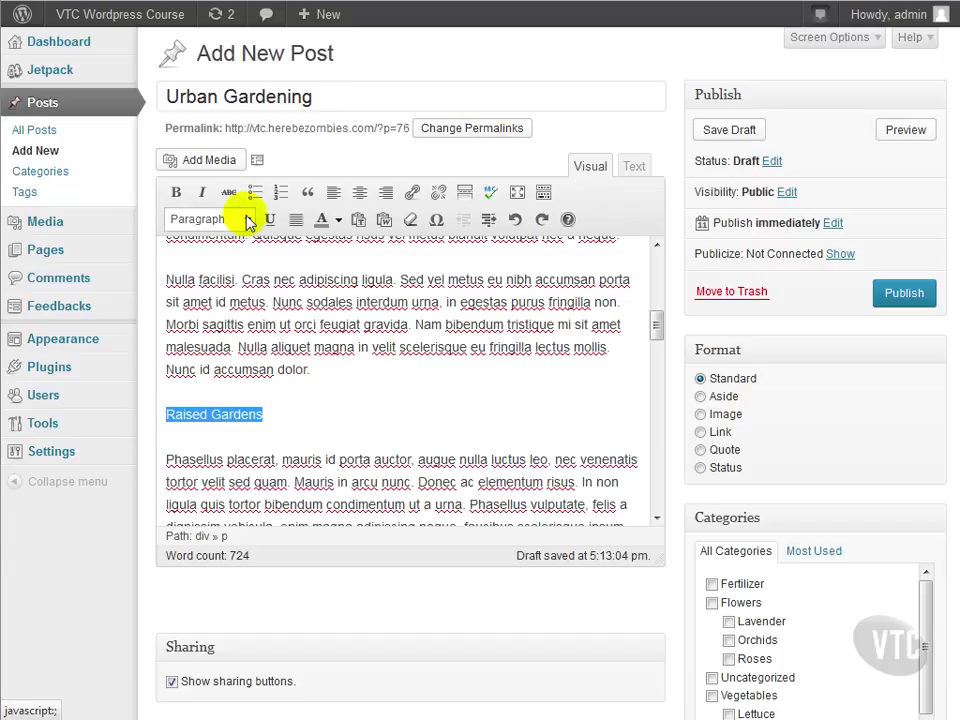
{"action": "left_click", "coordinate": [247, 220]}
{"action": "left_click", "coordinate": [243, 356]}
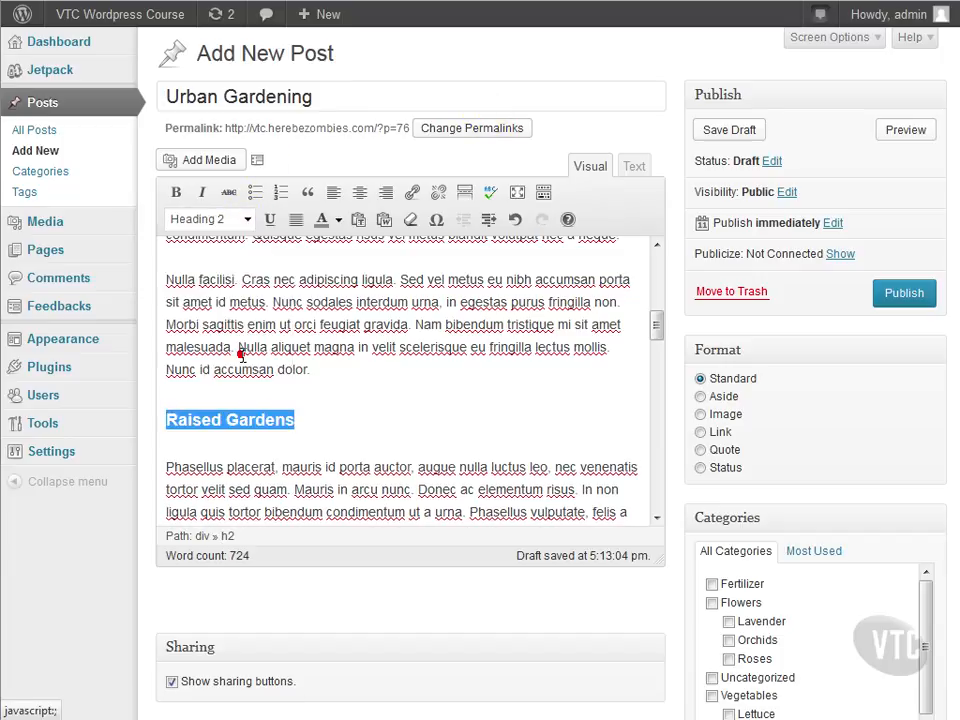
{"action": "left_click", "coordinate": [326, 428]}
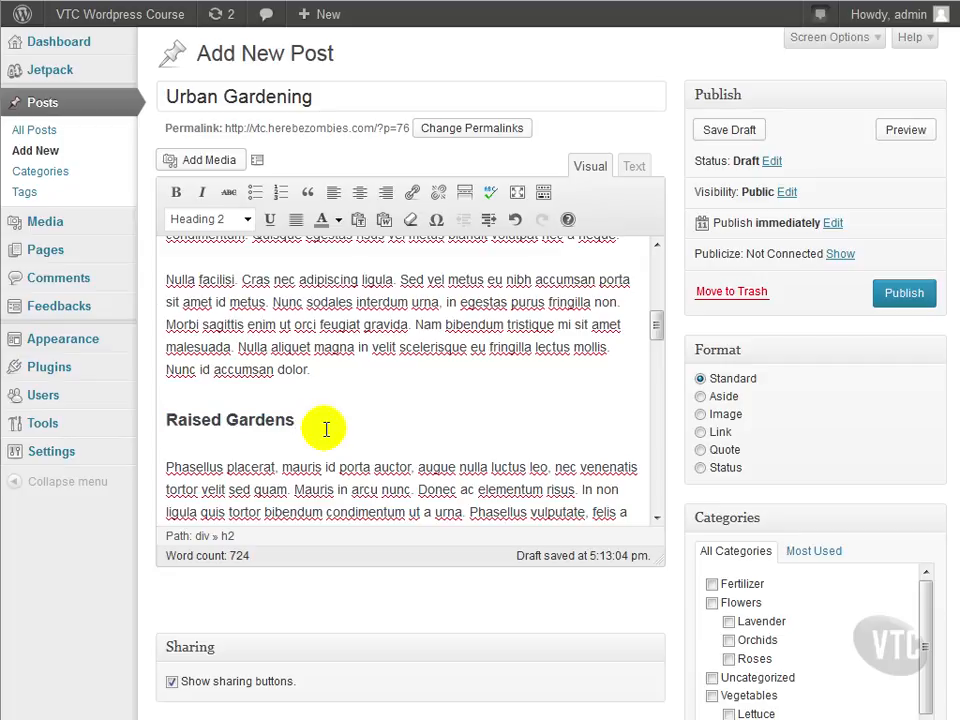
Make the "Raised Gardens" heading bold and underlined
{"action": "left_click_drag", "start_coordinate": [293, 426], "coordinate": [169, 420]}
{"action": "left_click", "coordinate": [174, 190]}
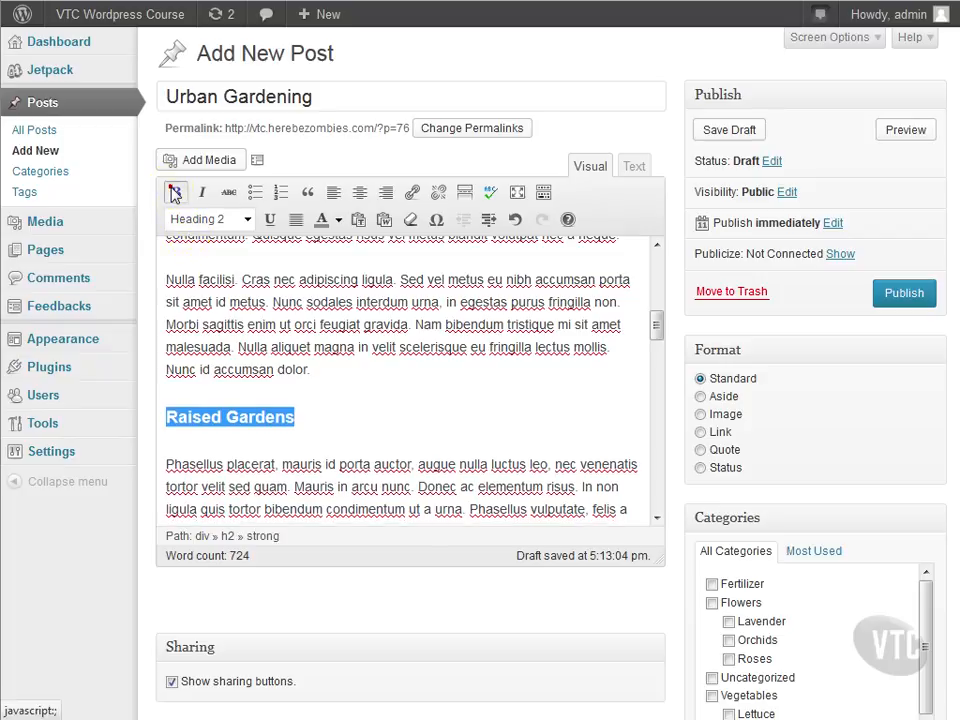
{"action": "left_click", "coordinate": [200, 194]}
{"action": "left_click", "coordinate": [197, 196]}
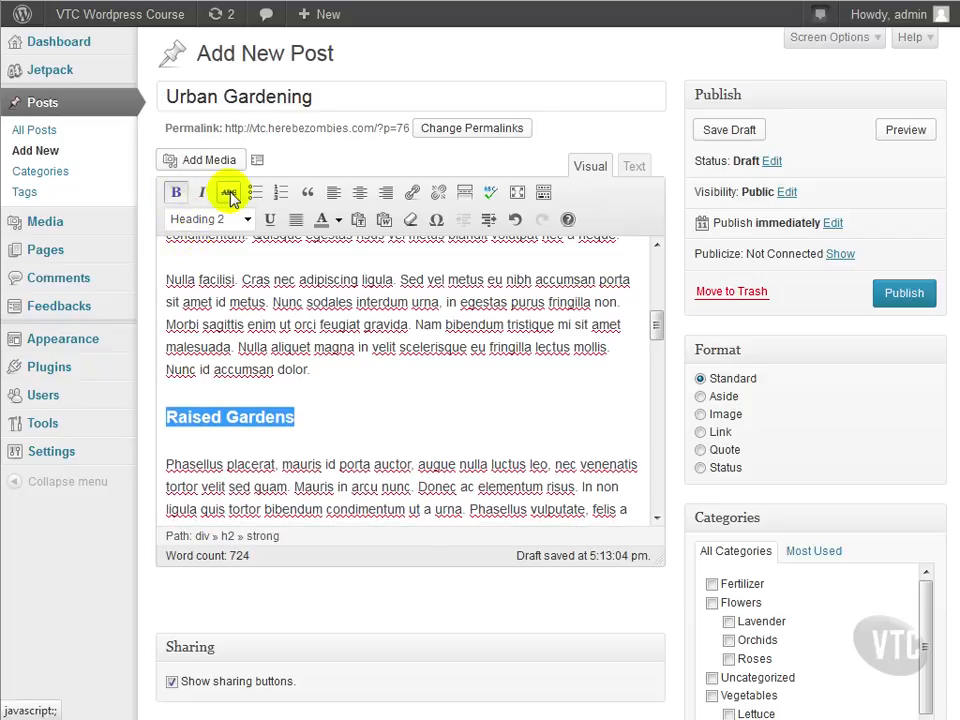
{"action": "left_click", "coordinate": [269, 219]}
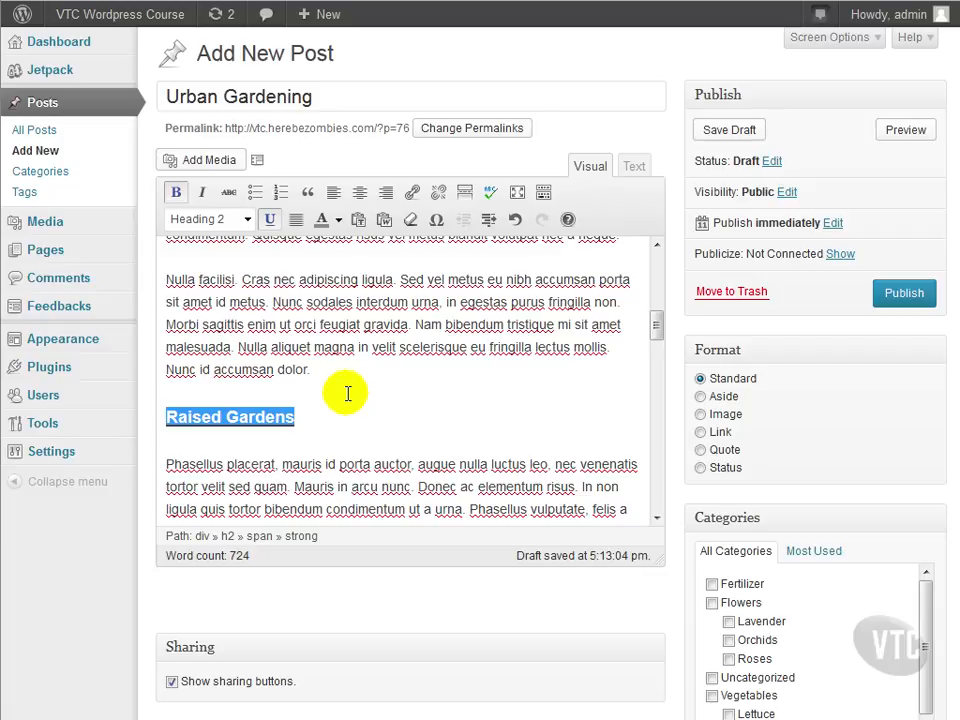
Add a bold, underlined Heading 2 "Upcycling" below the paragraph ending "mollis dignissim urna fermentum."
{"action": "scroll", "coordinate": [348, 393], "scroll_direction": "down", "scroll_amount": 6}
{"action": "left_click", "coordinate": [467, 485]}
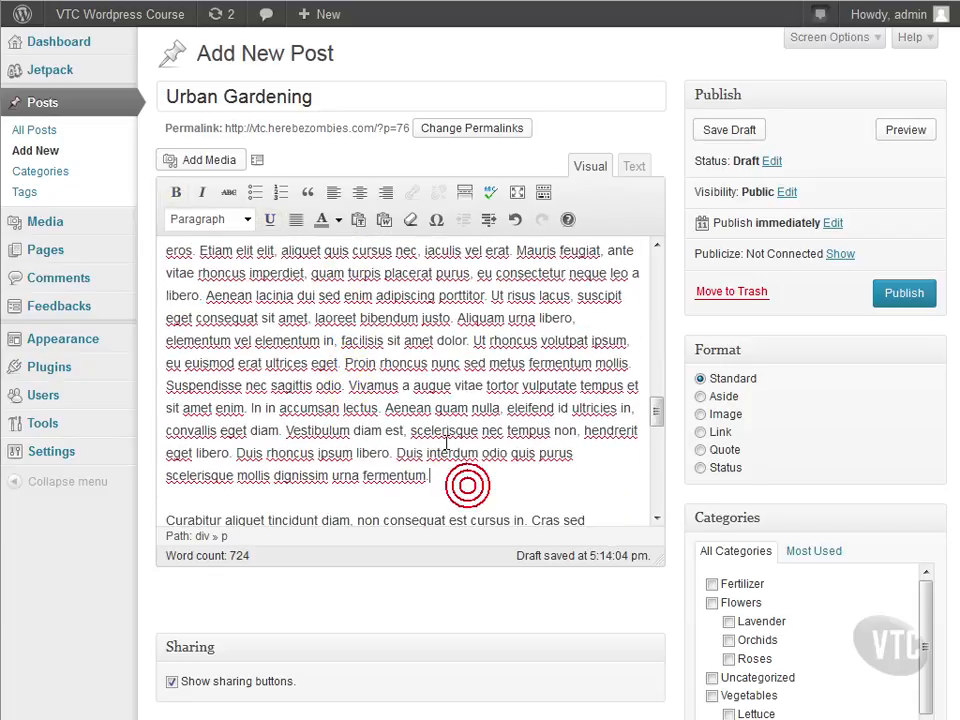
{"action": "key", "text": "Return"}
{"action": "type", "text": "Upcyclin"}
{"action": "key", "text": "BackSpace"}
{"action": "key", "text": "BackSpace"}
{"action": "key", "text": "BackSpace"}
{"action": "type", "text": "ling"}
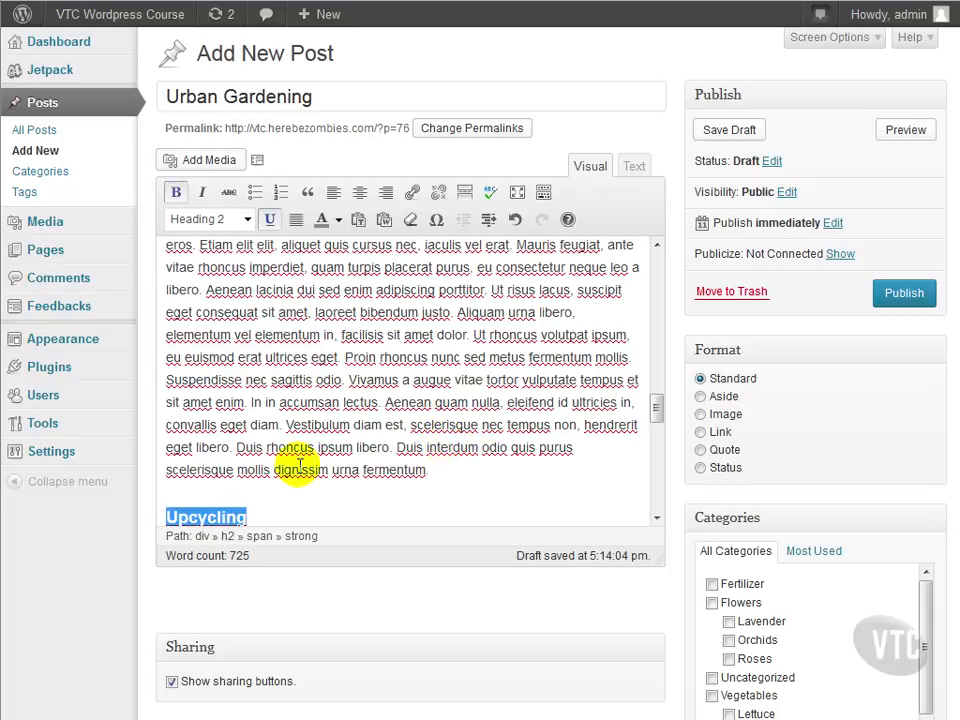
Remove the extra blank space between the "Upcycling" heading and the paragraph starting "Curabitur aliquet"
{"action": "key", "text": "Right"}
{"action": "key", "text": "Return"}
{"action": "key", "text": "Up"}
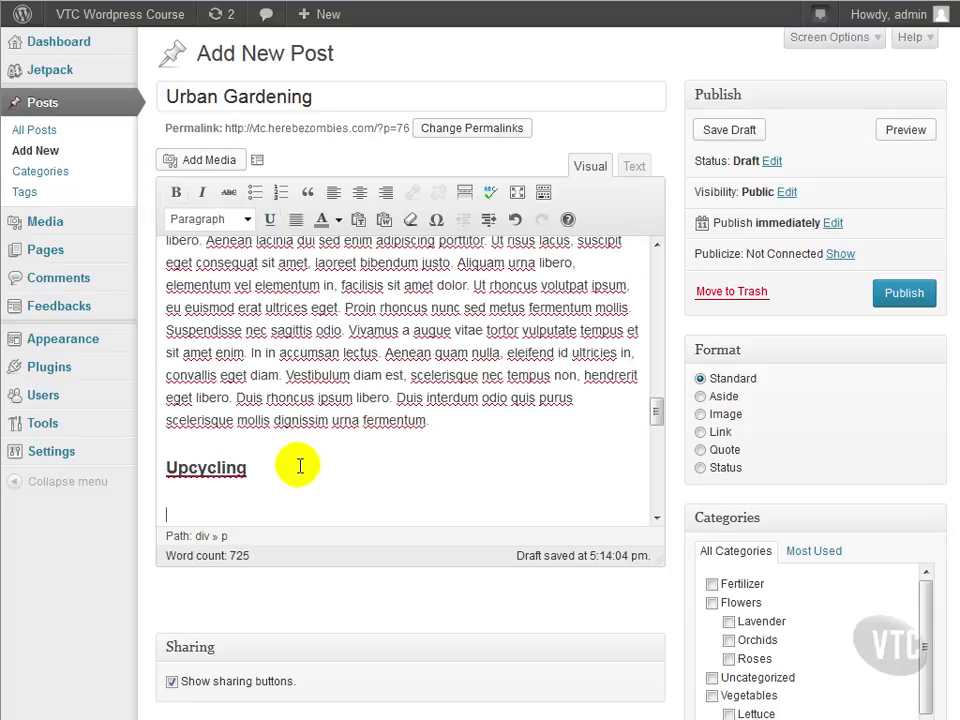
{"action": "key", "text": "shift+End"}
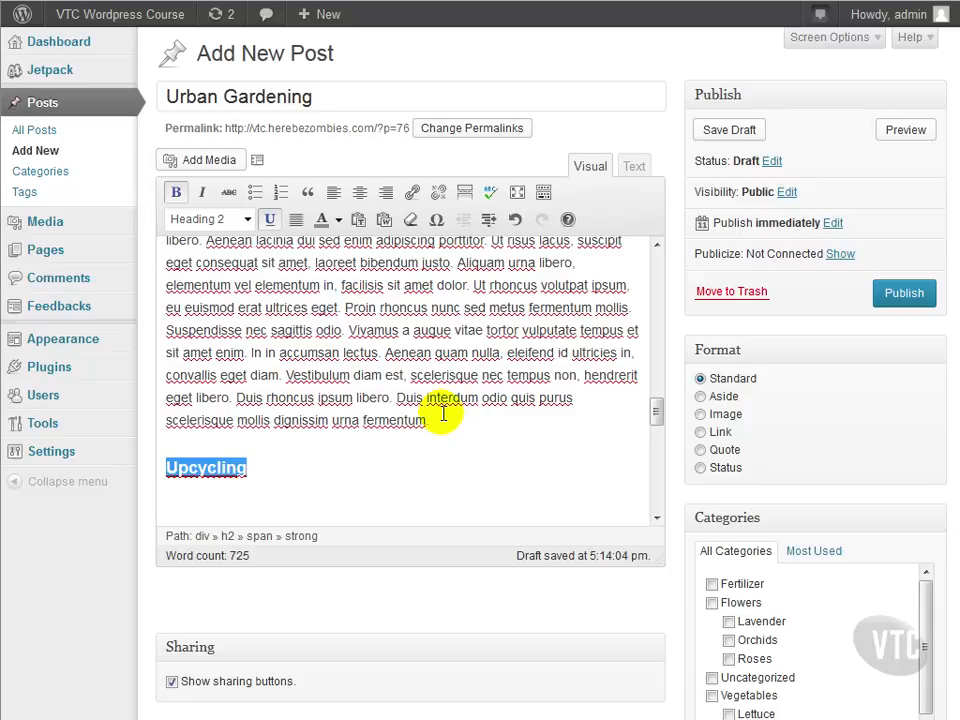
{"action": "left_click", "coordinate": [285, 497]}
{"action": "scroll", "coordinate": [293, 497], "scroll_direction": "down", "scroll_amount": 3}
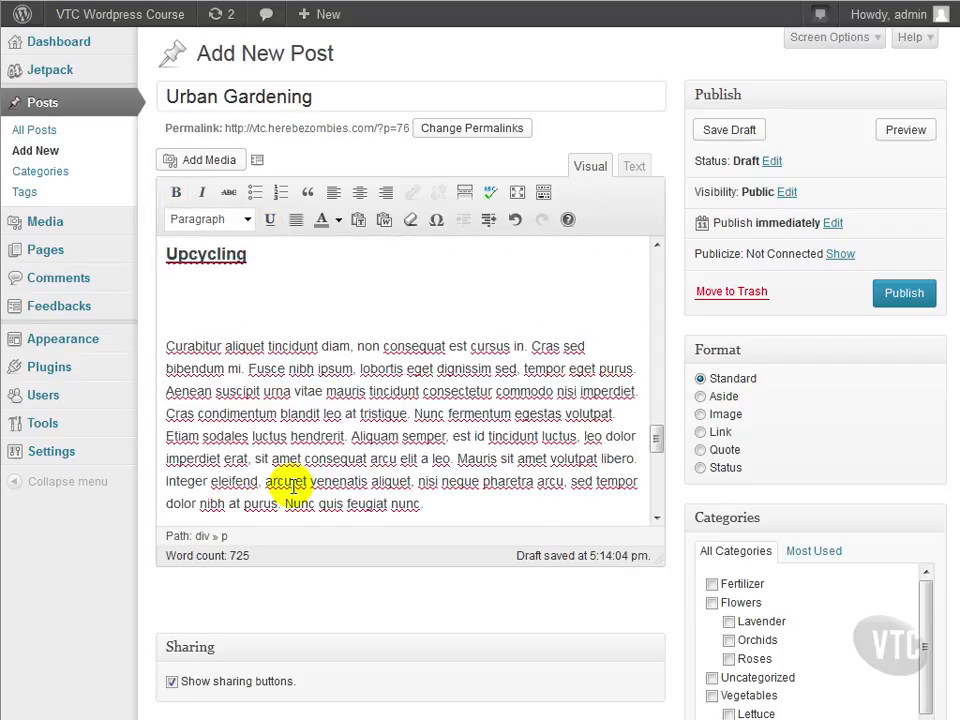
{"action": "key", "text": "Delete"}
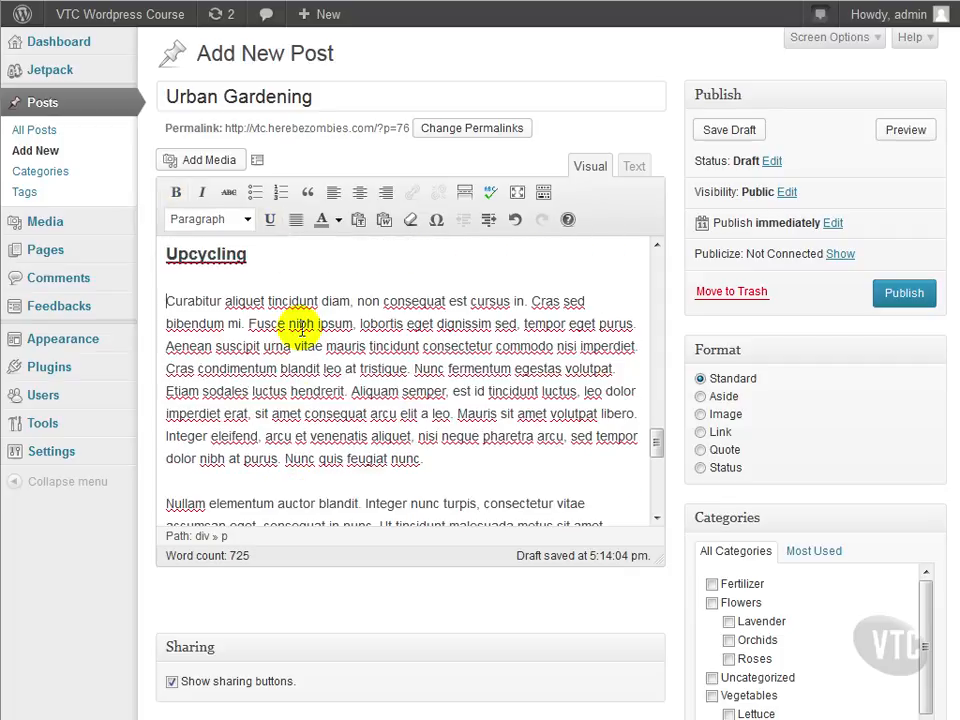
Insert the plastic bottle planters photo with Right alignment and its caption "Turn plastic bottles into planters!" beside the paragraph under "Upcycling"
{"action": "left_click", "coordinate": [209, 160]}
{"action": "left_click", "coordinate": [272, 175]}
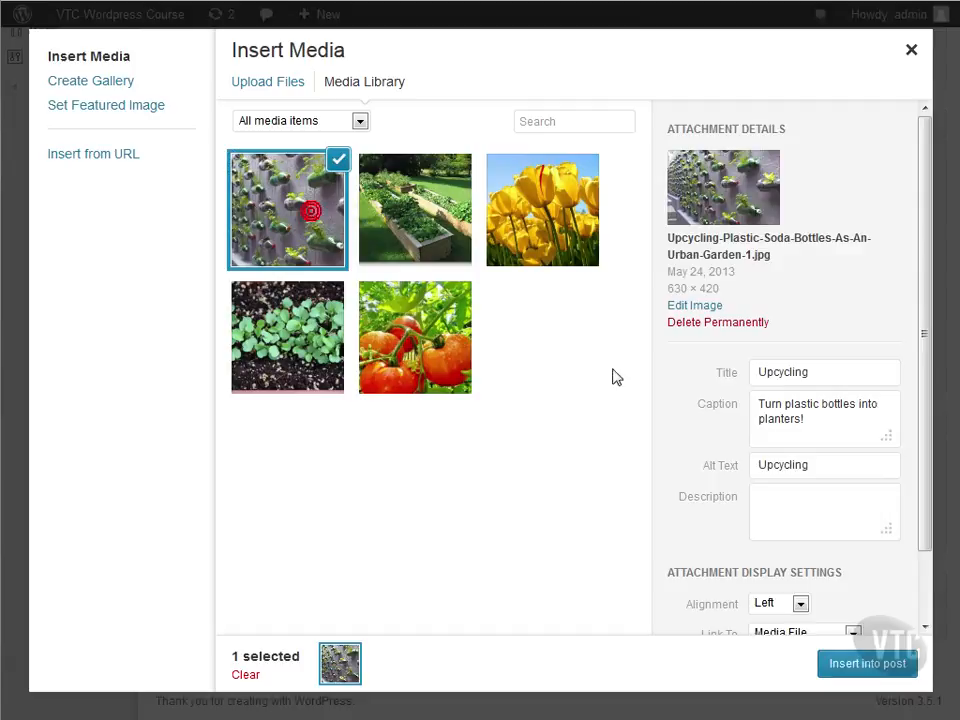
{"action": "left_click", "coordinate": [790, 604]}
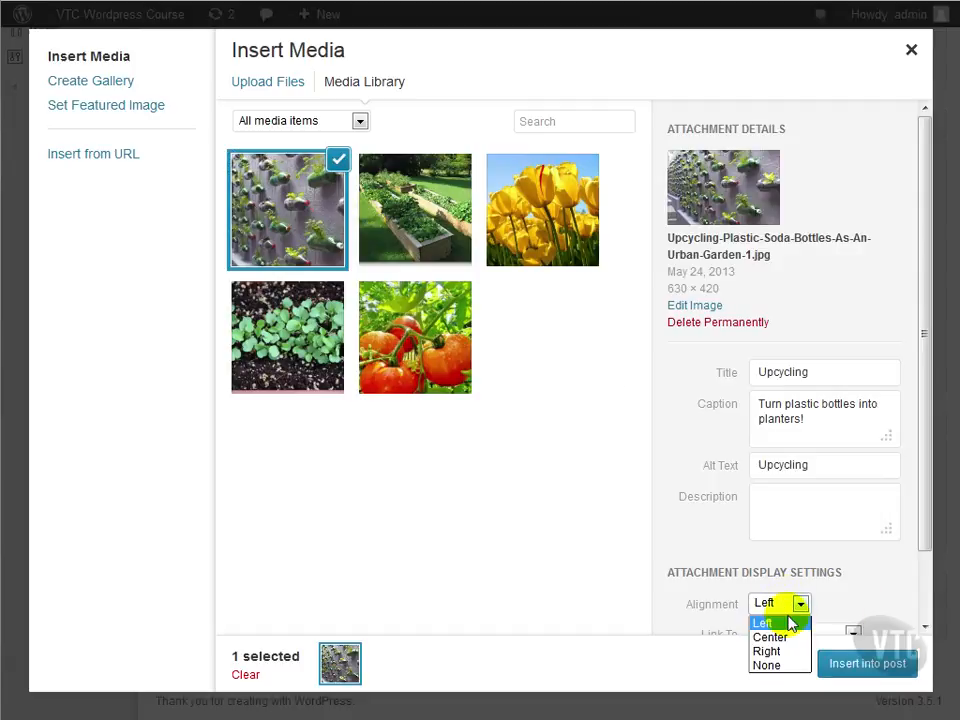
{"action": "left_click", "coordinate": [768, 651]}
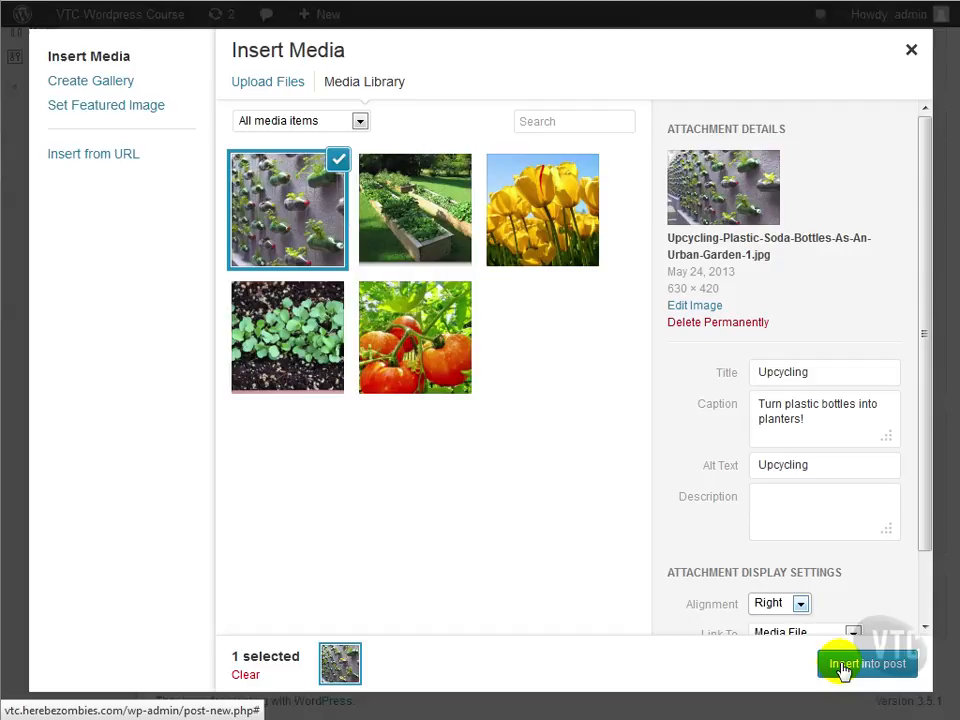
{"action": "left_click", "coordinate": [845, 671]}
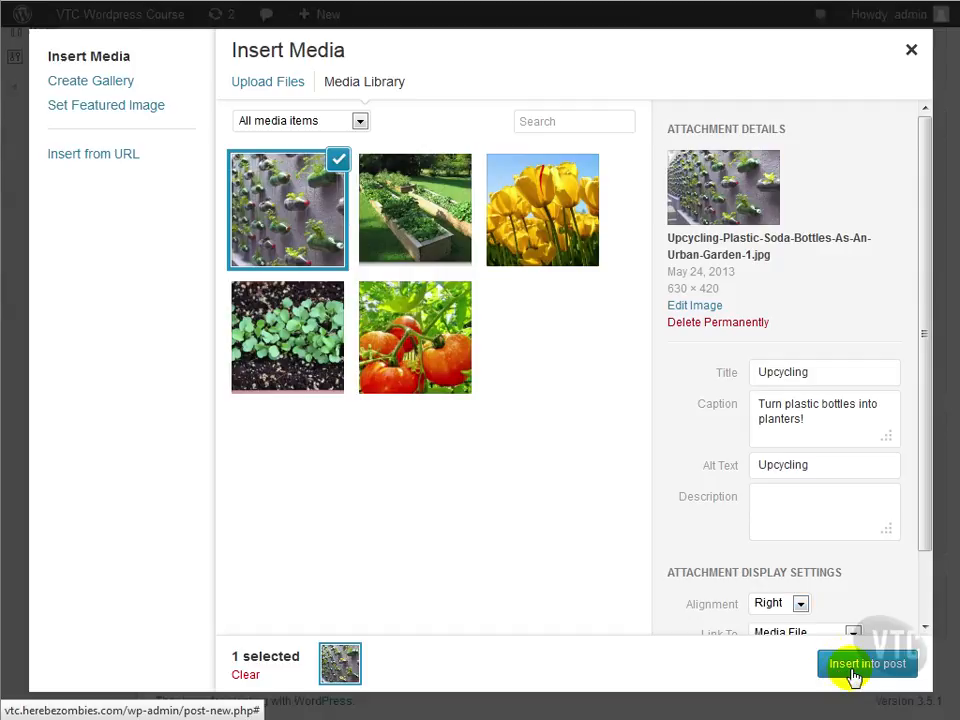
{"action": "left_click", "coordinate": [816, 364]}
{"action": "left_click", "coordinate": [820, 462]}
{"action": "left_click", "coordinate": [821, 414]}
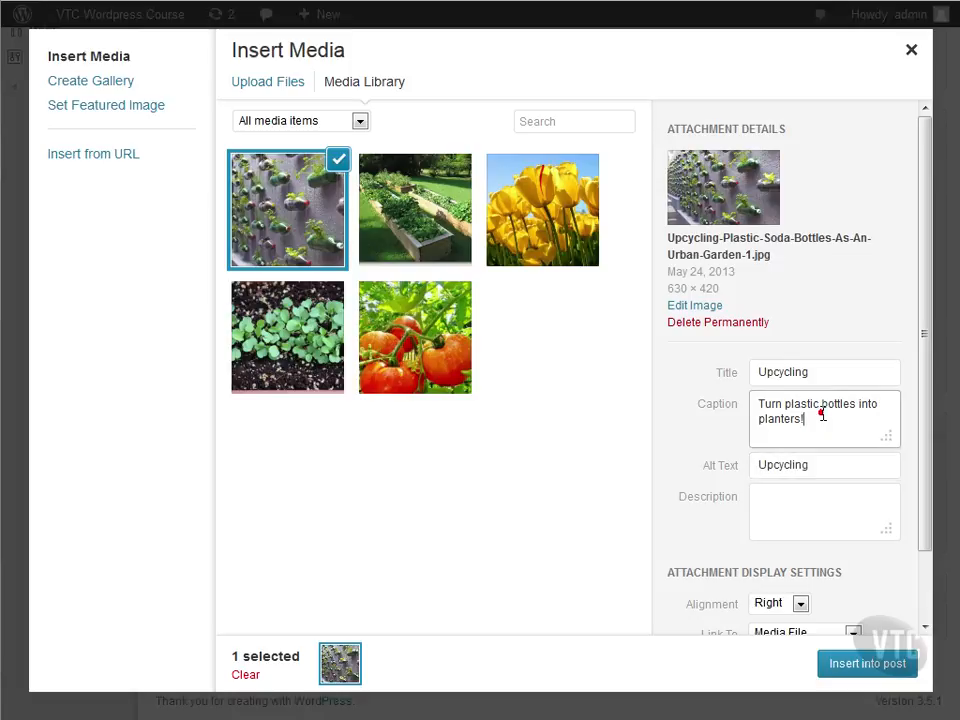
{"action": "left_click", "coordinate": [867, 672]}
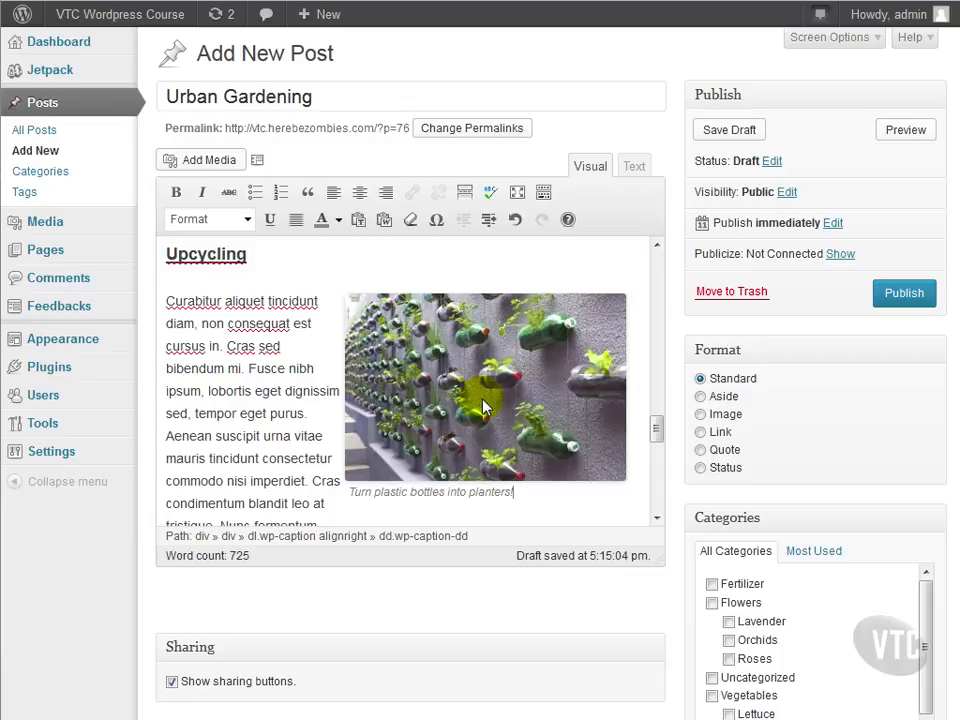
Color the words "enim magna adipiscing" green in the first paragraph under "Raised Gardens"
{"action": "scroll", "coordinate": [253, 354], "scroll_direction": "up", "scroll_amount": 10}
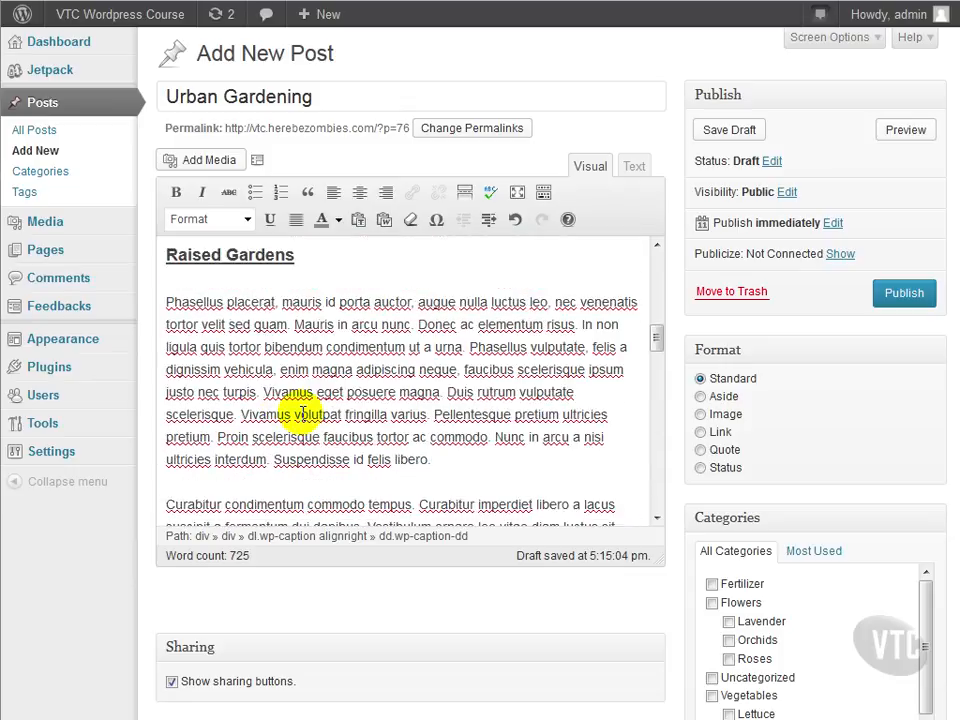
{"action": "left_click_drag", "start_coordinate": [280, 369], "coordinate": [417, 374]}
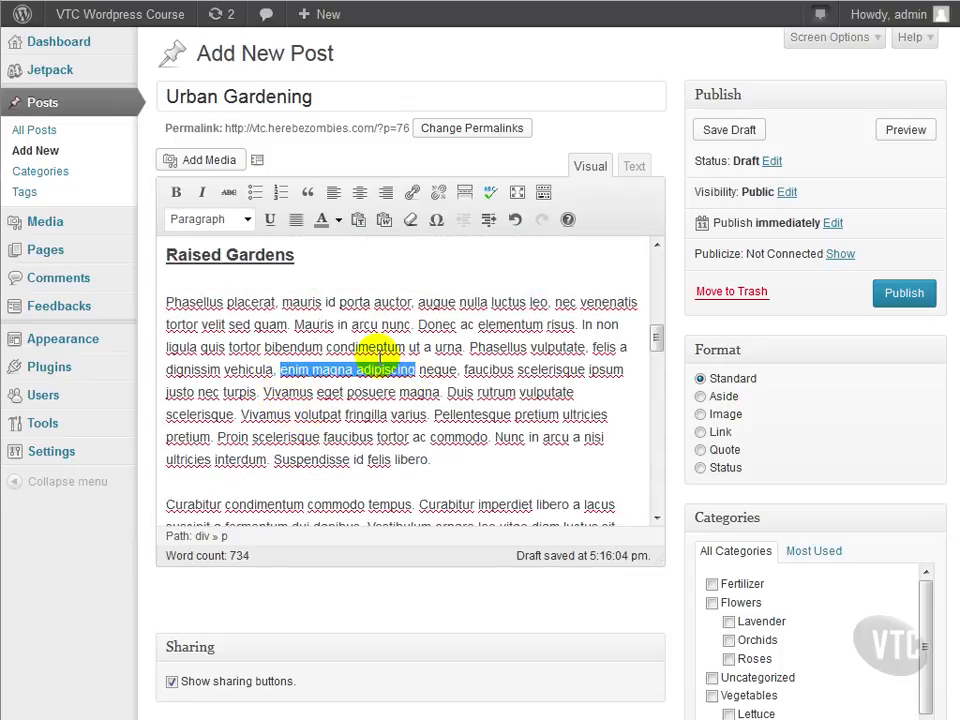
{"action": "left_click", "coordinate": [339, 220]}
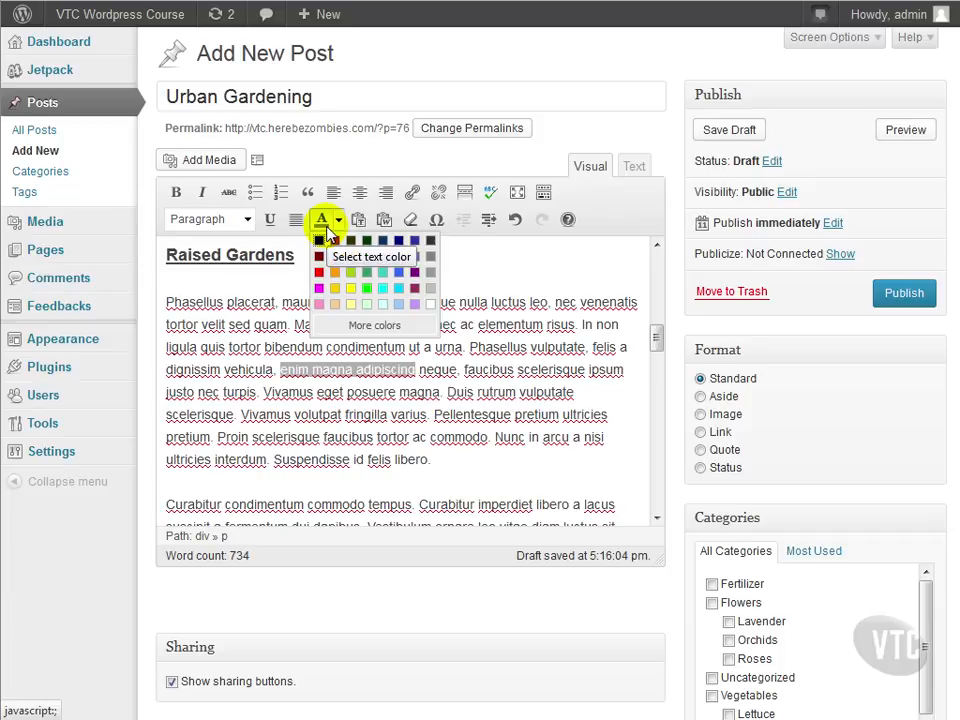
{"action": "left_click", "coordinate": [370, 269]}
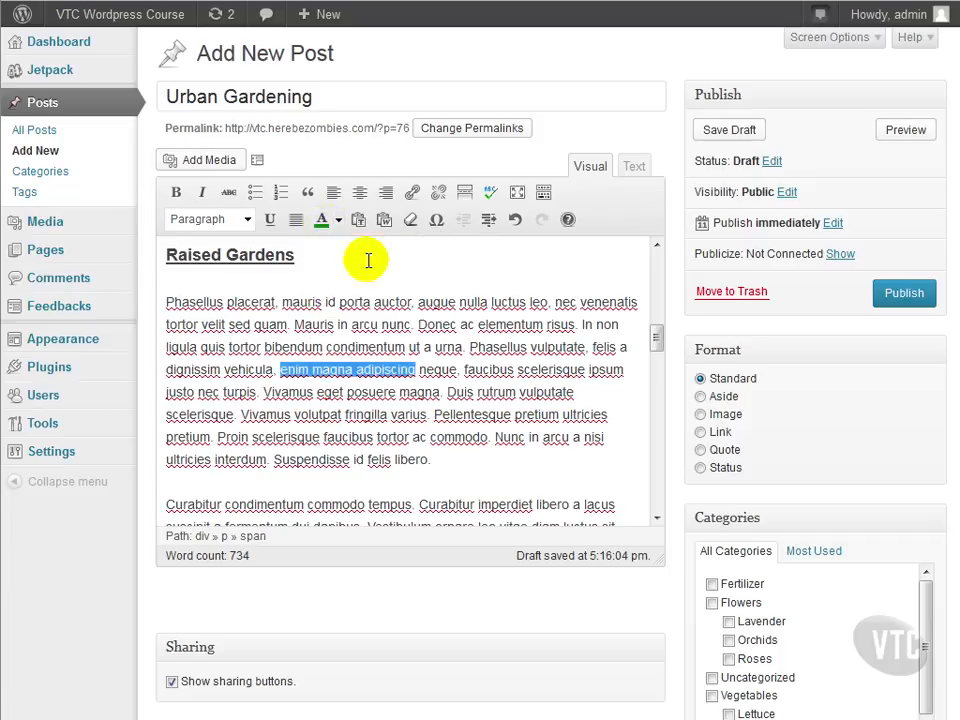
Color the words "felis libero" yellow at the end of the first paragraph under "Raised Gardens"
{"action": "left_click_drag", "start_coordinate": [430, 459], "coordinate": [370, 459]}
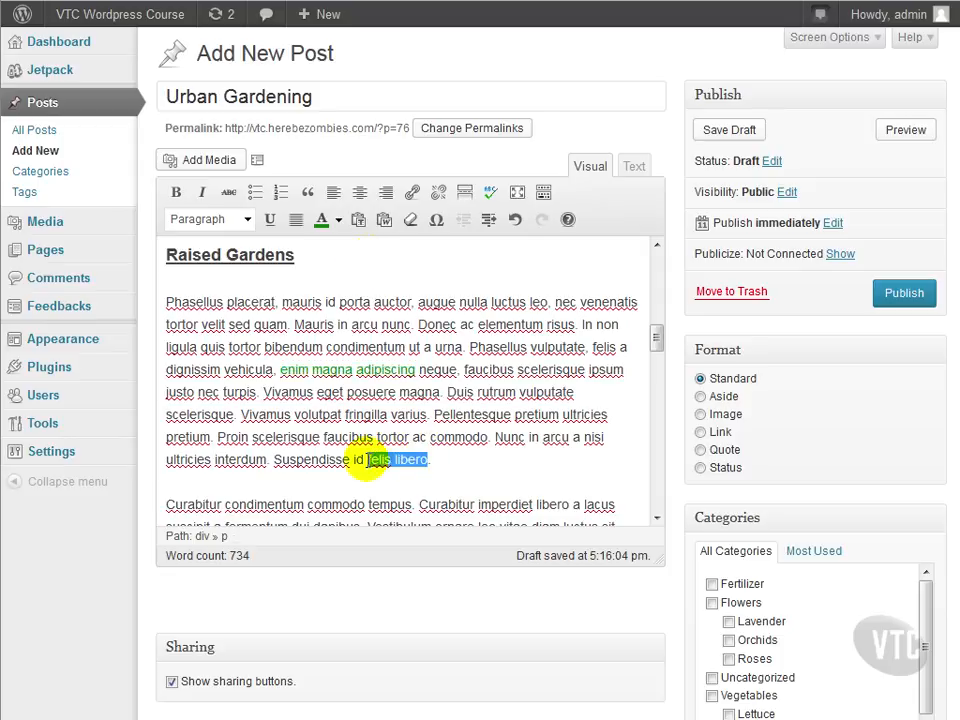
{"action": "left_click", "coordinate": [338, 219]}
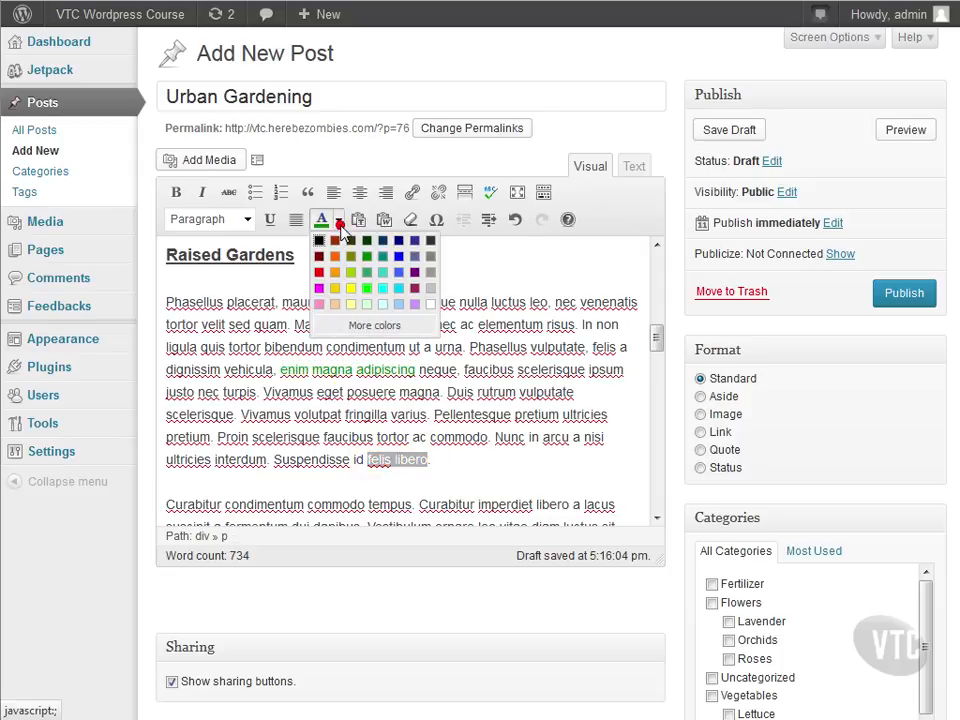
{"action": "left_click", "coordinate": [366, 285]}
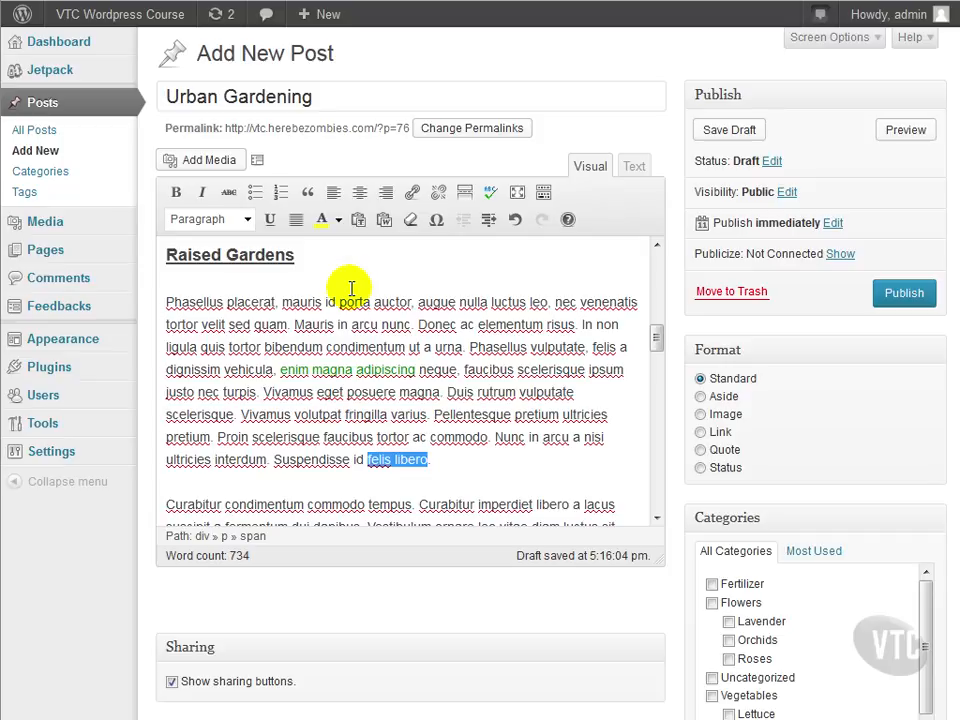
{"action": "double_click", "coordinate": [300, 302]}
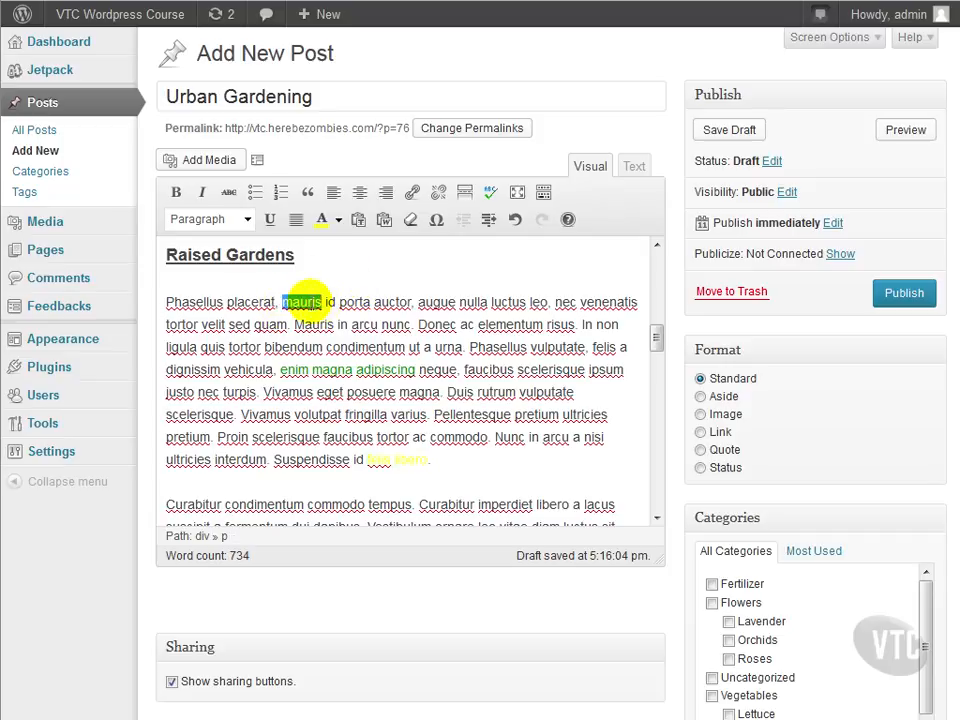
{"action": "left_click", "coordinate": [412, 194]}
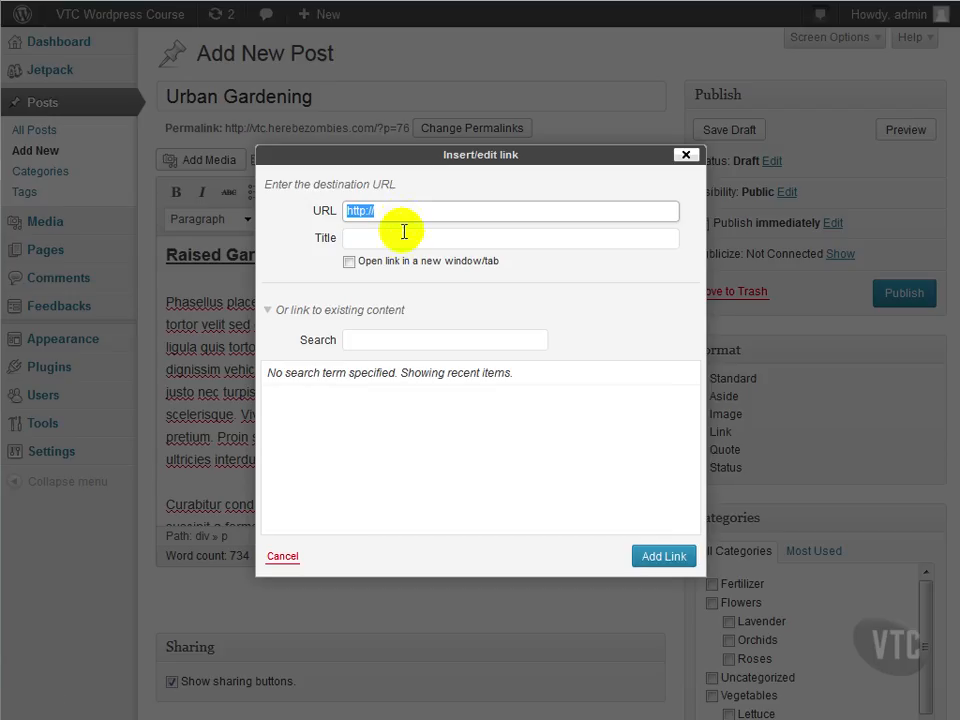
{"action": "key", "text": "Right"}
{"action": "type", "text": "www.google.com"}
{"action": "key", "text": "Tab"}
{"action": "type", "text": "Google"}
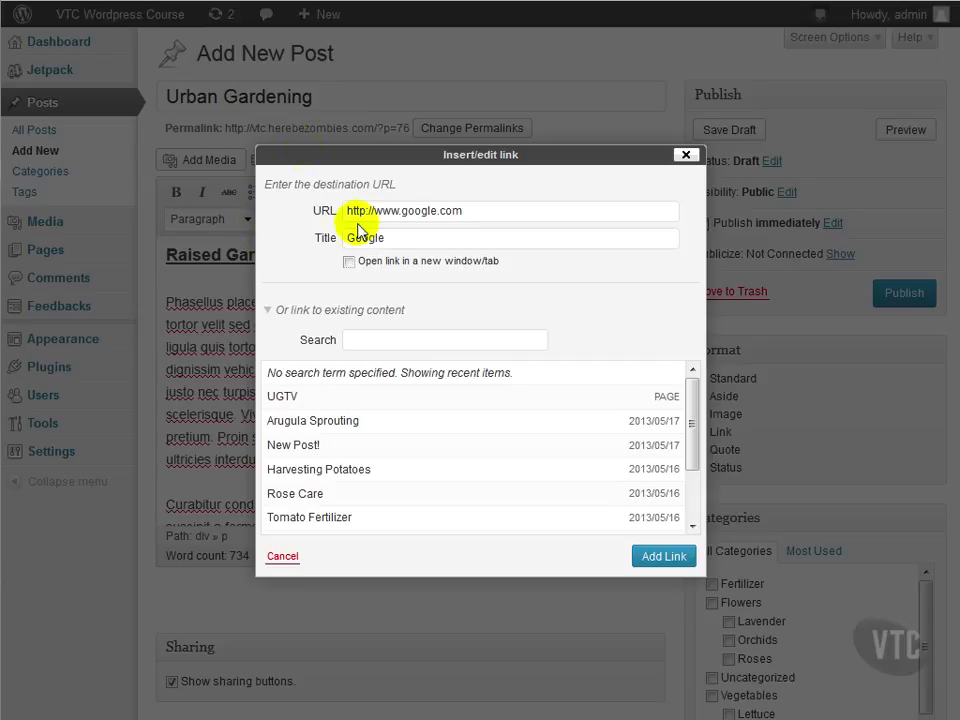
{"action": "left_click", "coordinate": [349, 261]}
{"action": "left_click", "coordinate": [663, 557]}
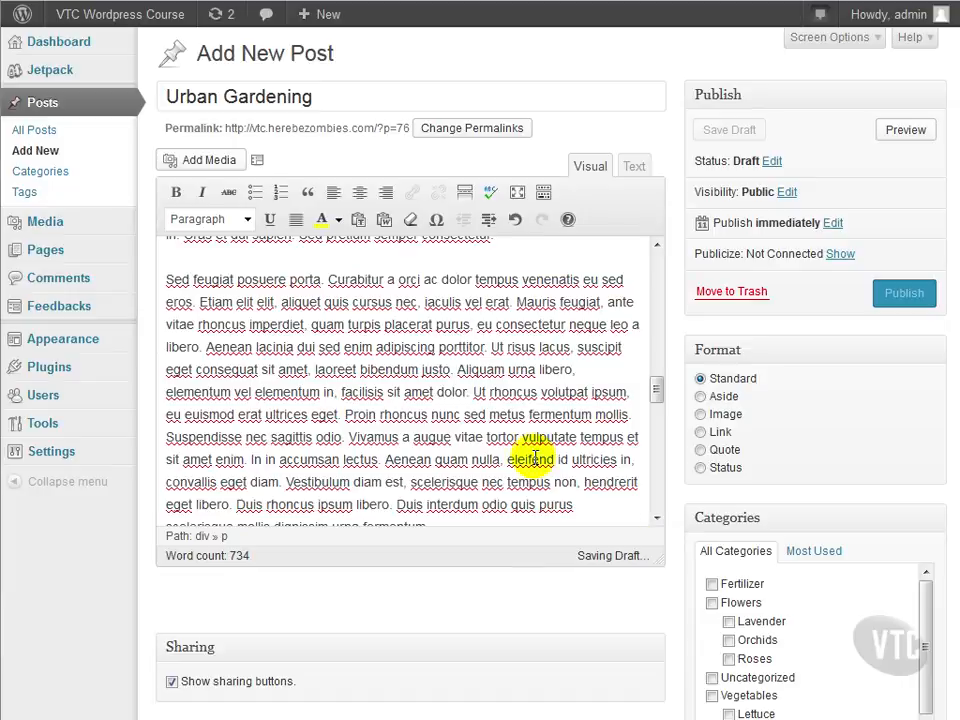
Link the word "rhoncus" after "Proin" in the "Sed feugiat posuere porta" paragraph to the existing post "Arugula Sprouting"
{"action": "left_click_drag", "start_coordinate": [379, 413], "coordinate": [426, 413]}
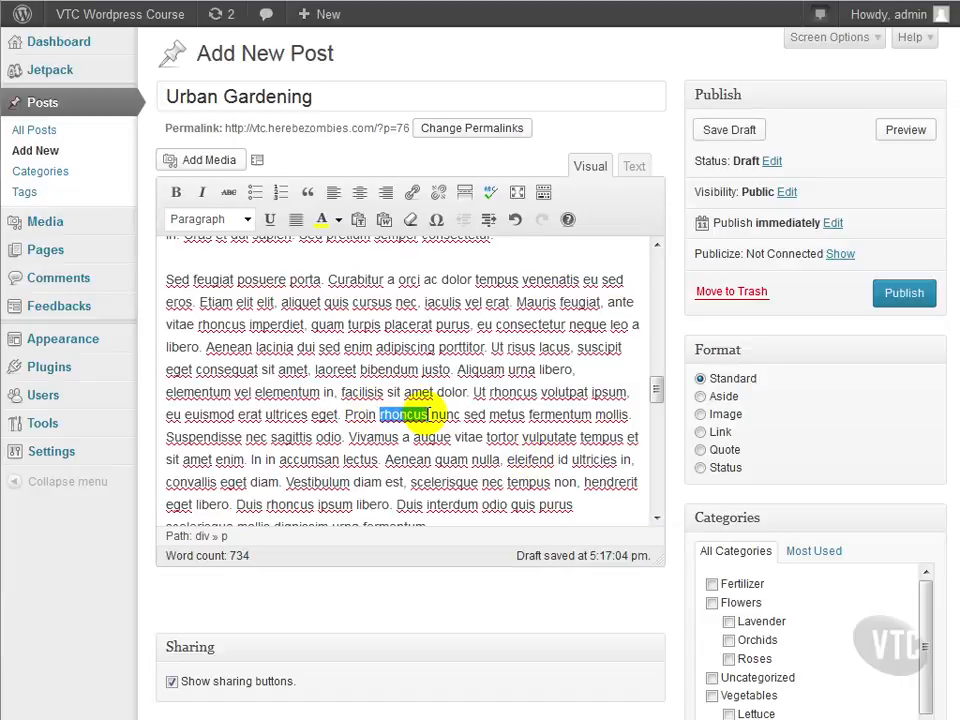
{"action": "left_click", "coordinate": [412, 192]}
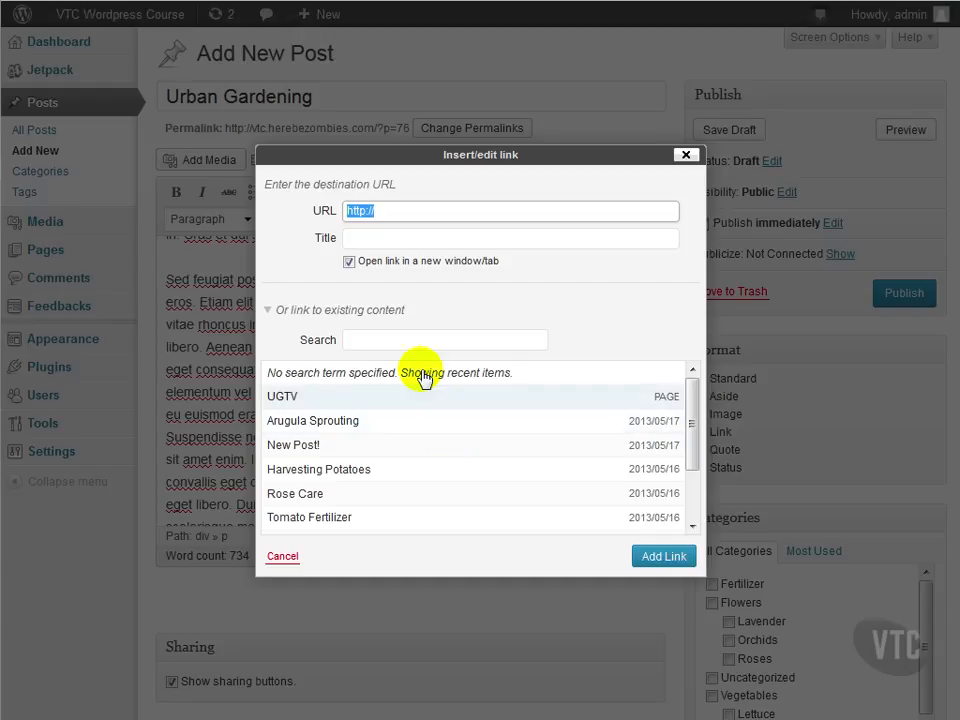
{"action": "left_click", "coordinate": [354, 318]}
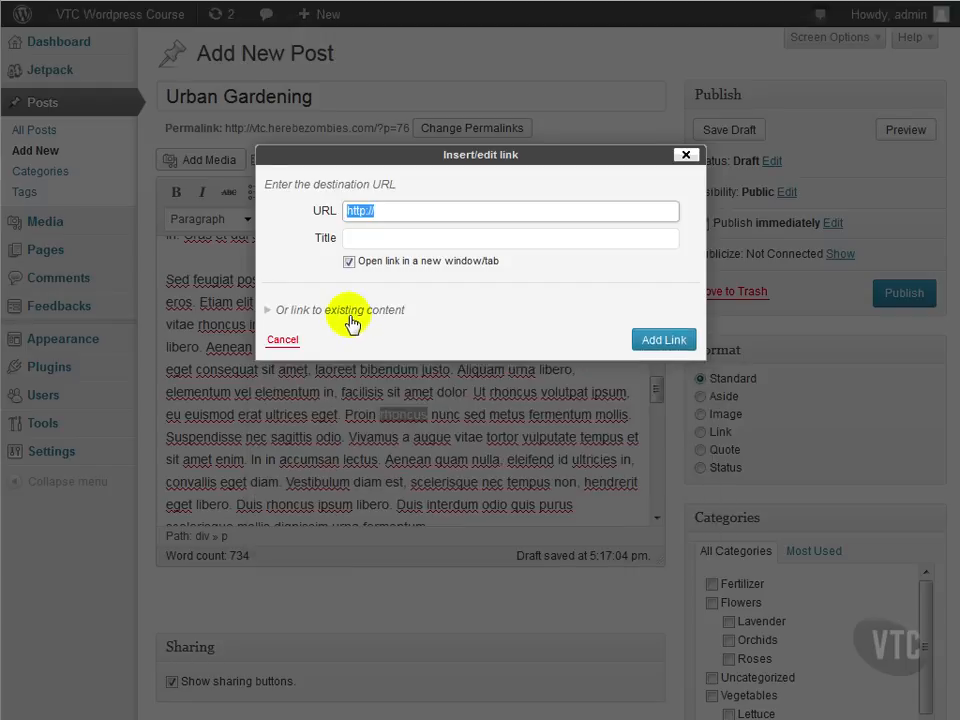
{"action": "left_click", "coordinate": [354, 318]}
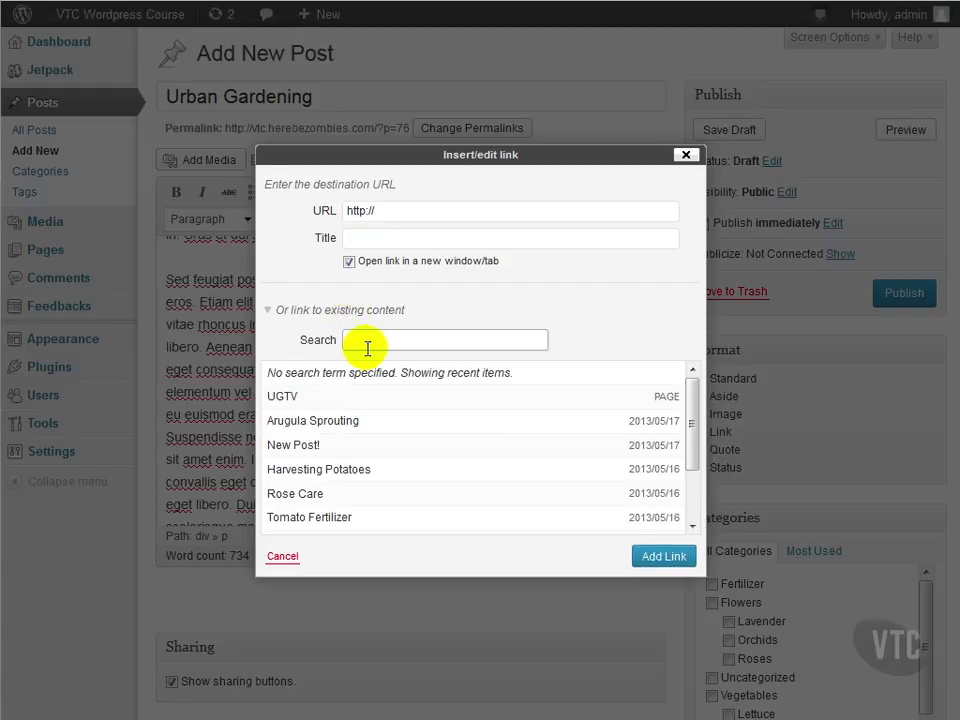
{"action": "left_click", "coordinate": [392, 428]}
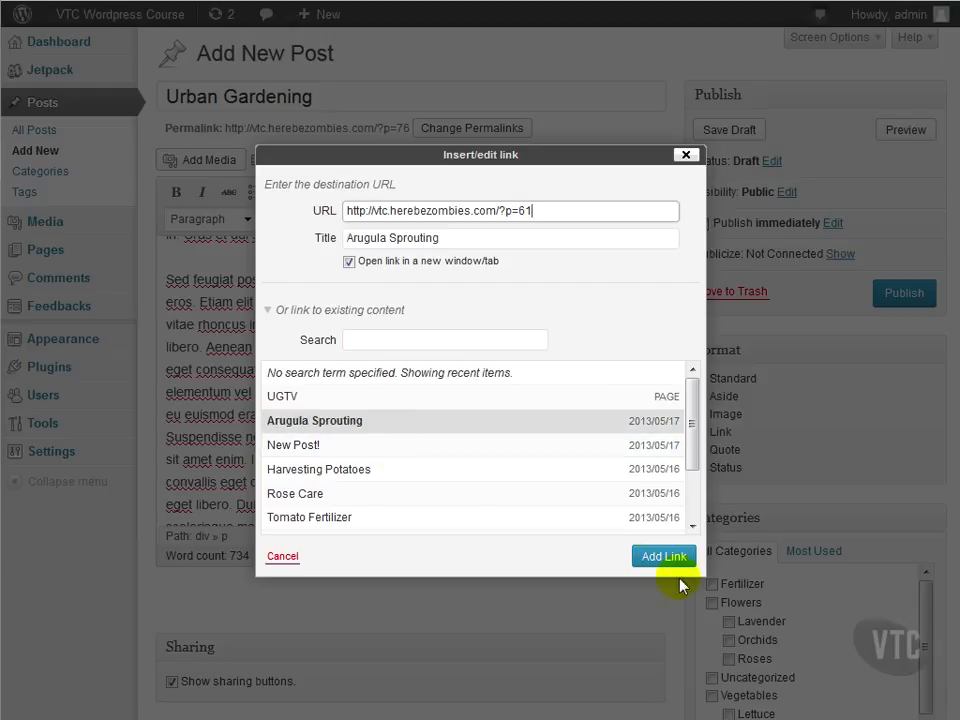
{"action": "left_click", "coordinate": [664, 557]}
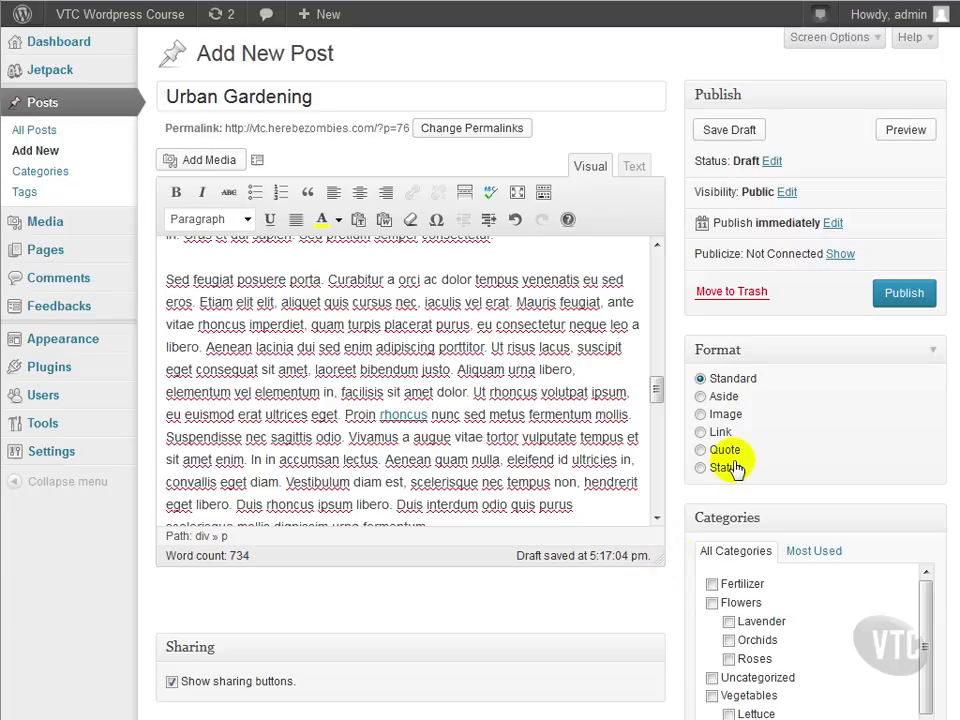
Schedule the post's publication for May 31, 2013 at 8:00
{"action": "left_click", "coordinate": [828, 222]}
{"action": "key", "text": "Tab"}
{"action": "type", "text": "31"}
{"action": "double_click", "coordinate": [857, 246]}
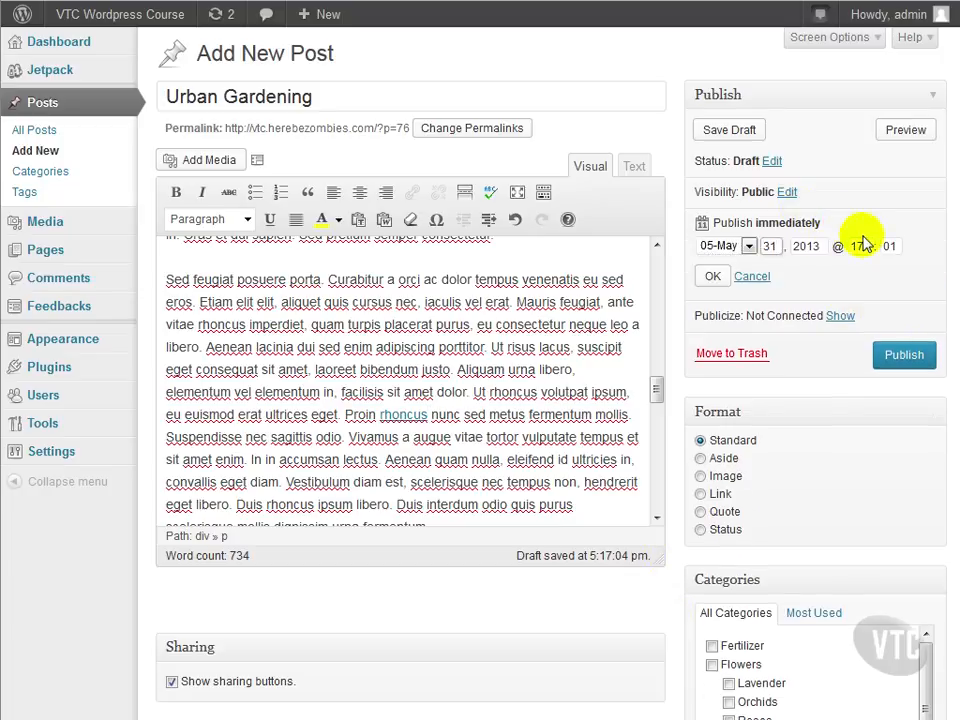
{"action": "type", "text": "8"}
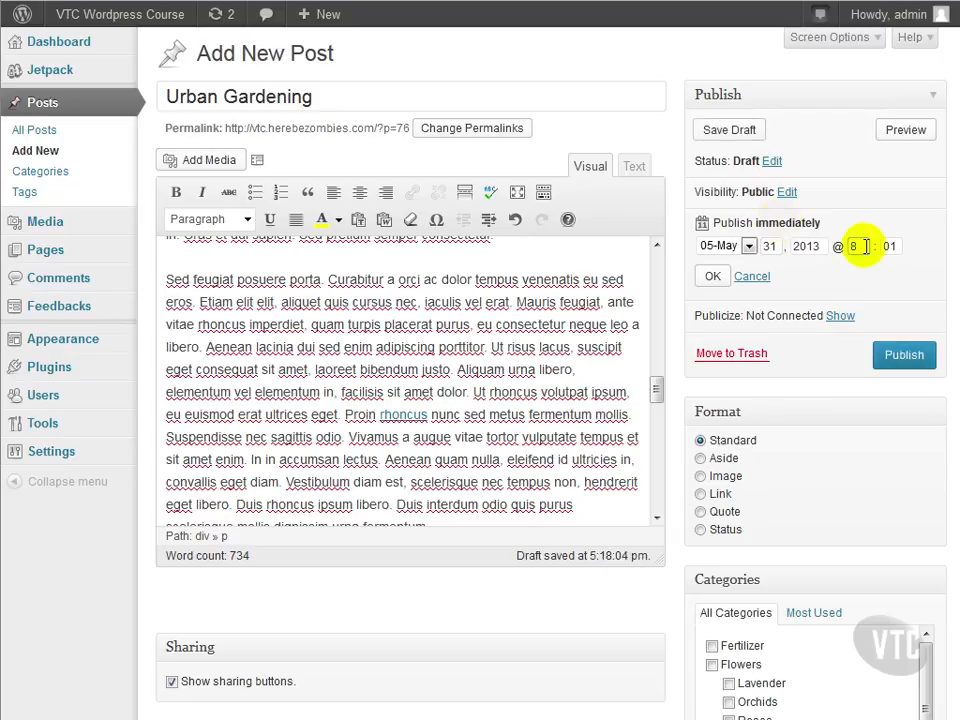
{"action": "left_click", "coordinate": [889, 246]}
{"action": "type", "text": "00"}
{"action": "left_click", "coordinate": [712, 277]}
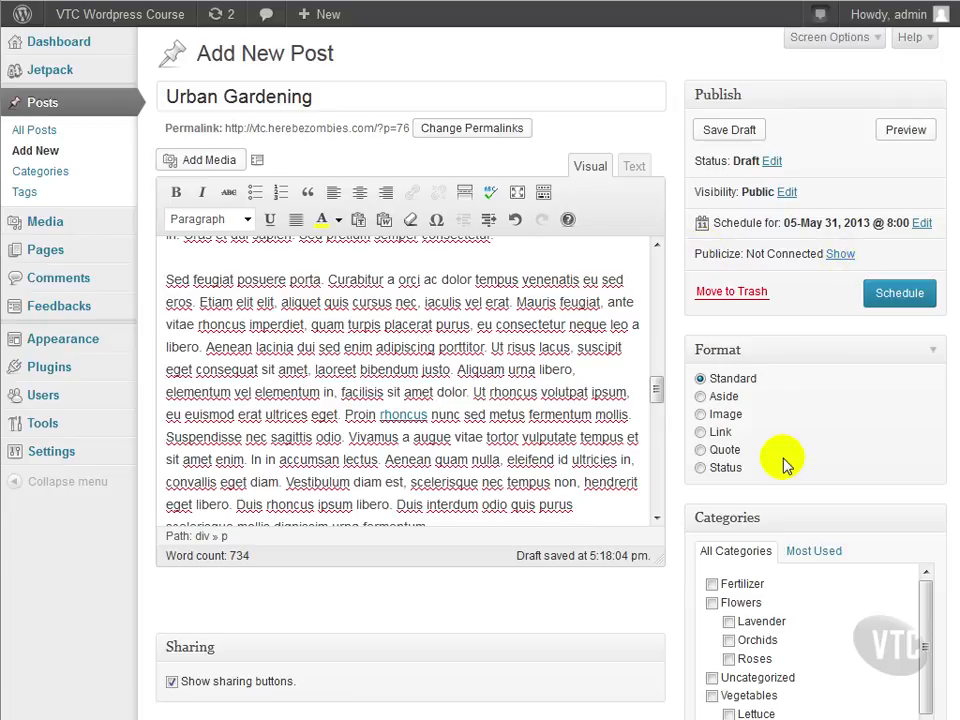
Assign the post to the Vegetables category and create a new category "Techniques" for it
{"action": "scroll", "coordinate": [785, 463], "scroll_direction": "down", "scroll_amount": 2}
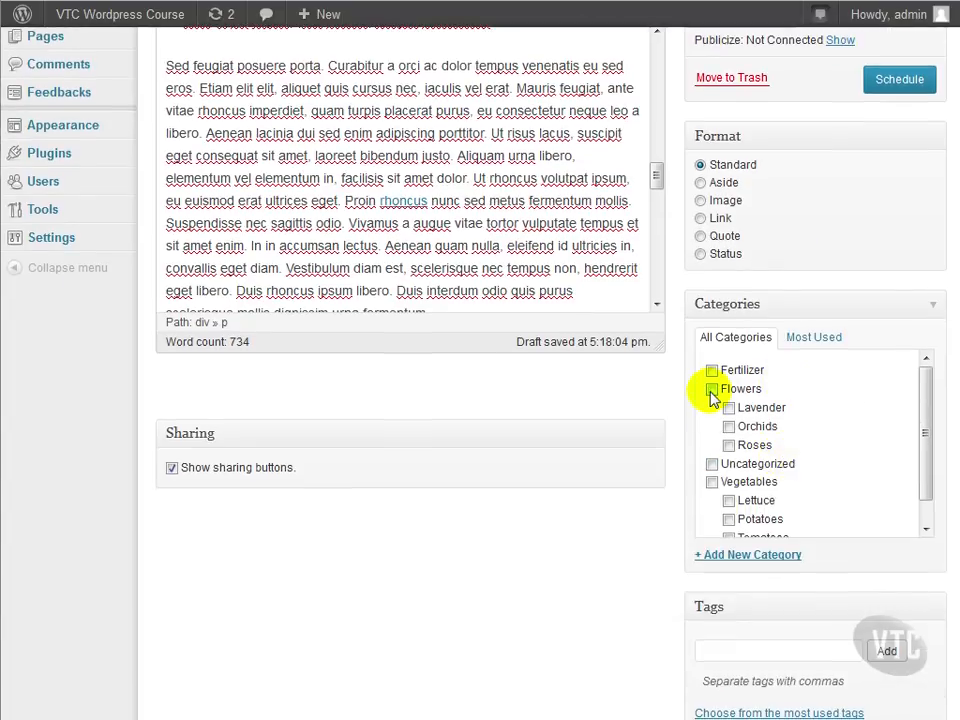
{"action": "left_click", "coordinate": [712, 483]}
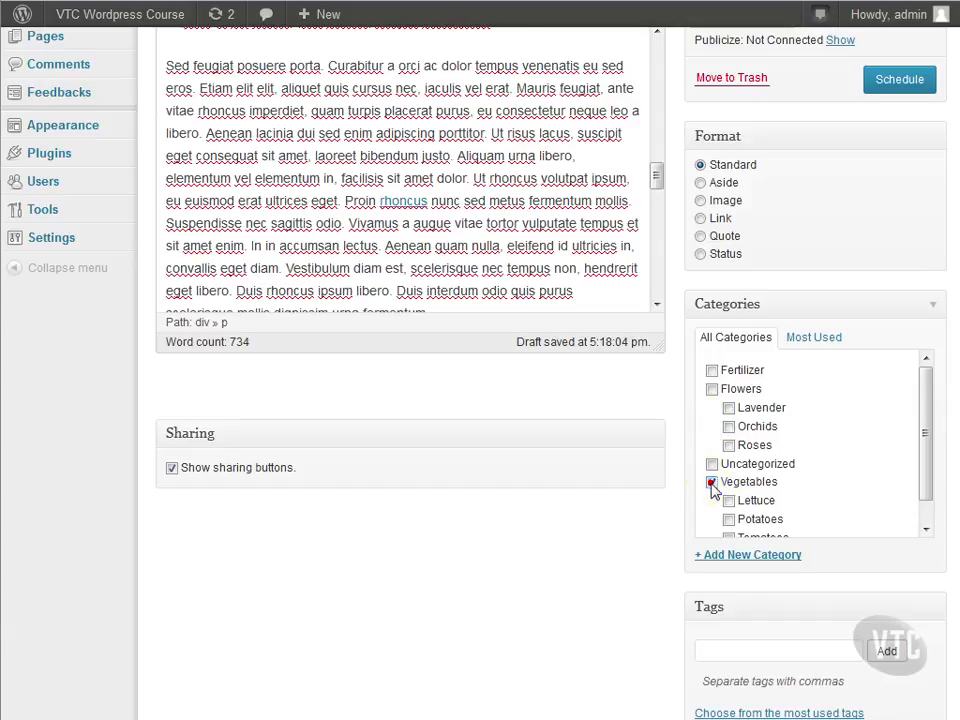
{"action": "scroll", "coordinate": [739, 489], "scroll_direction": "down", "scroll_amount": 3}
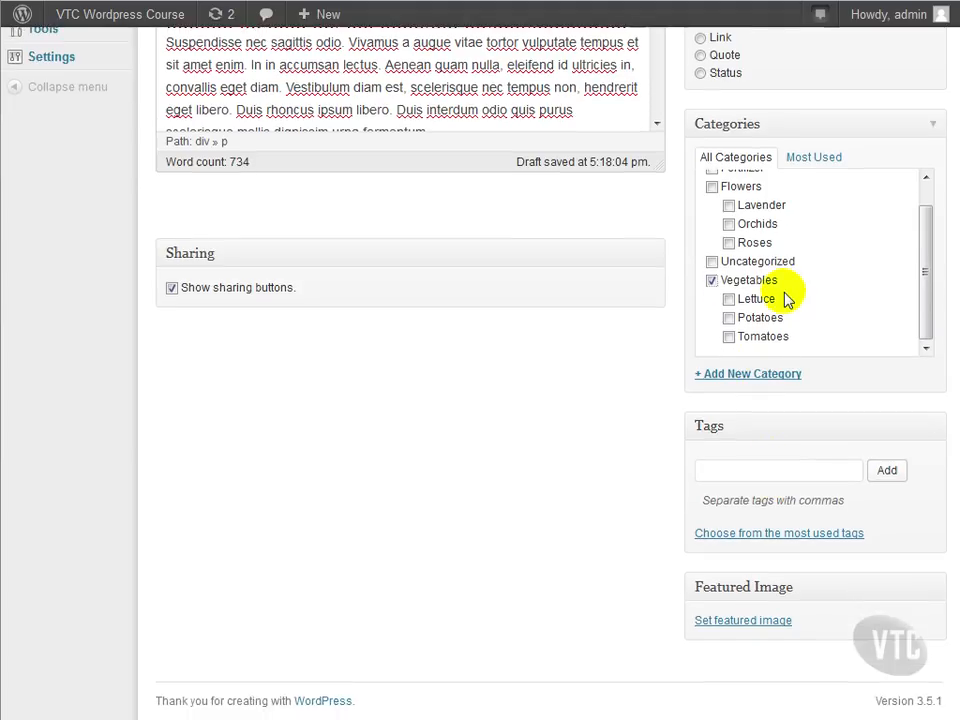
{"action": "scroll", "coordinate": [786, 300], "scroll_direction": "up", "scroll_amount": 1}
{"action": "left_click", "coordinate": [758, 375]}
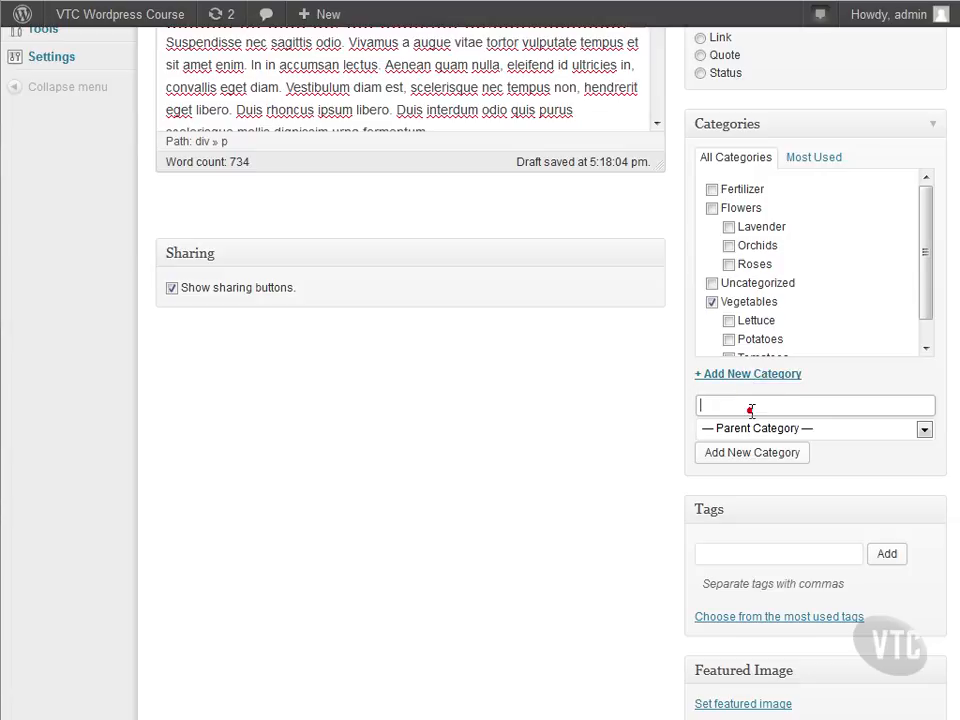
{"action": "type", "text": "Techniques"}
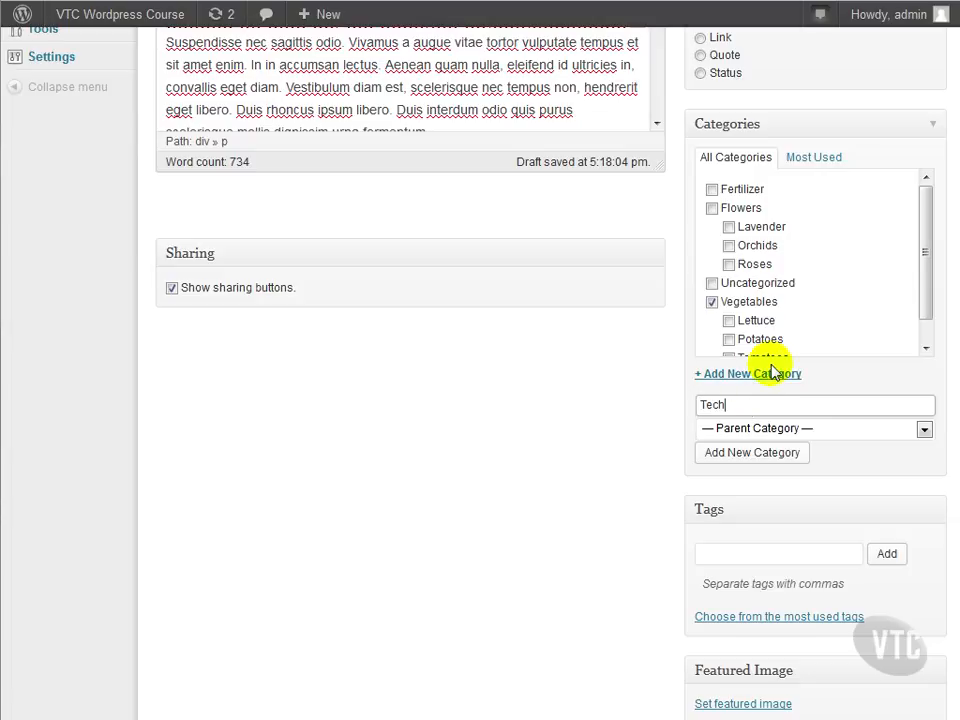
{"action": "left_click", "coordinate": [752, 452]}
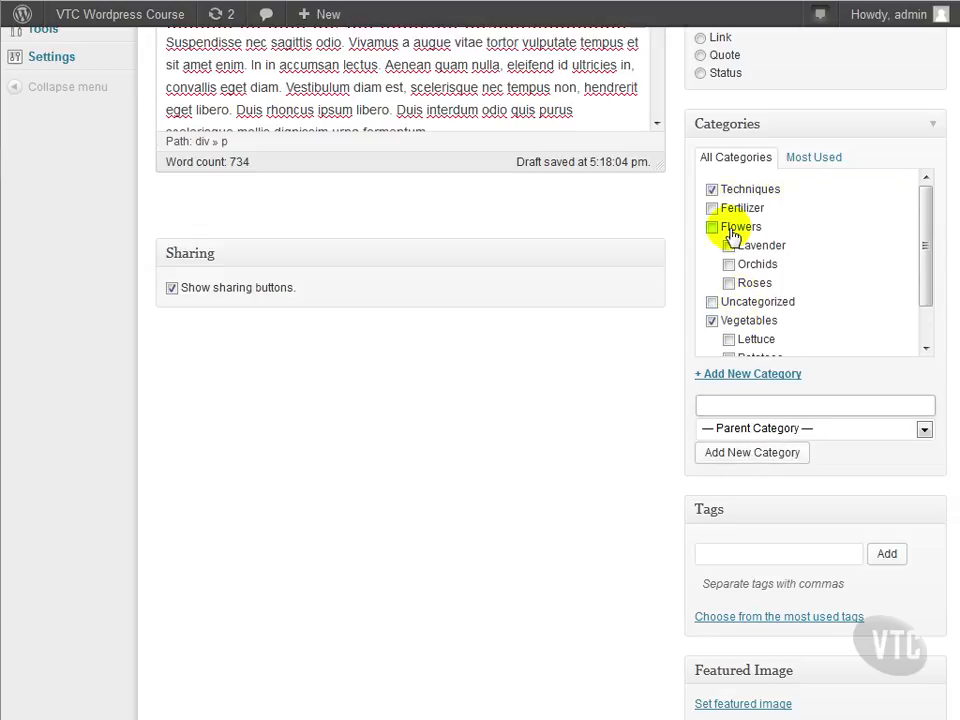
Add the tags "urban", "raised" and "small-scale" to the post
{"action": "left_click", "coordinate": [776, 553]}
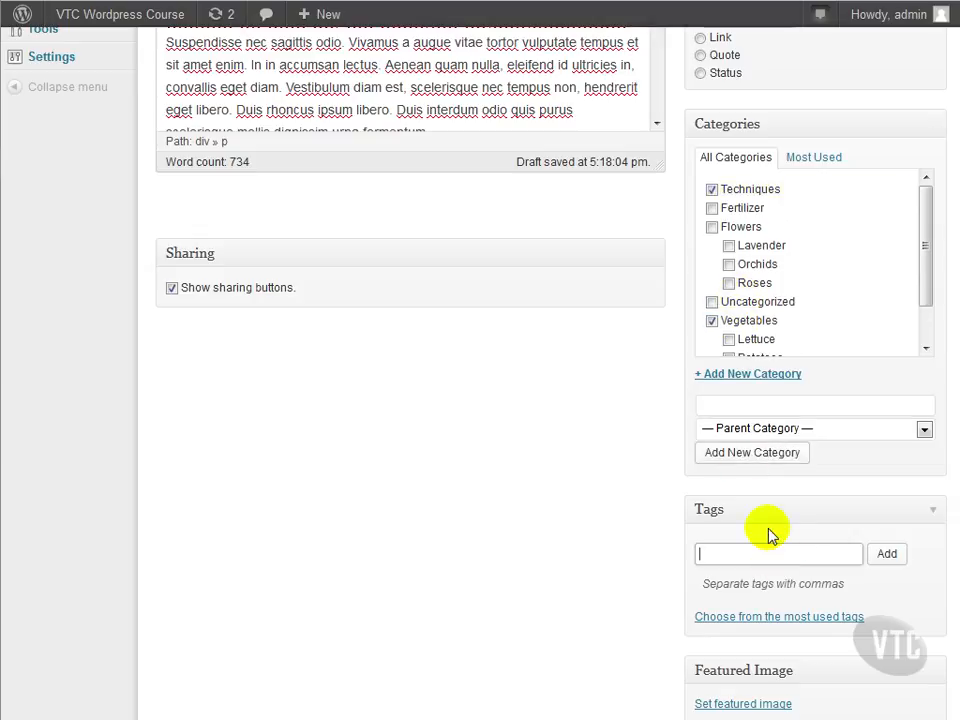
{"action": "type", "text": "urban, raised, small-scale"}
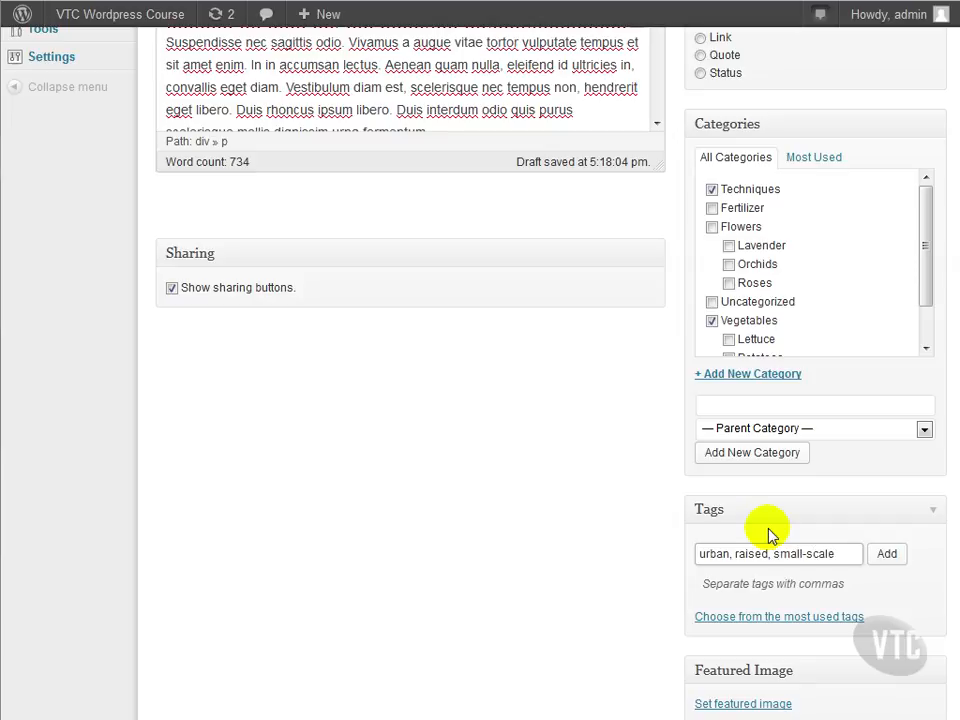
{"action": "left_click", "coordinate": [885, 553]}
Set tomatoes.jpg from the media library as the post's featured image
{"action": "scroll", "coordinate": [885, 540], "scroll_direction": "down", "scroll_amount": 2}
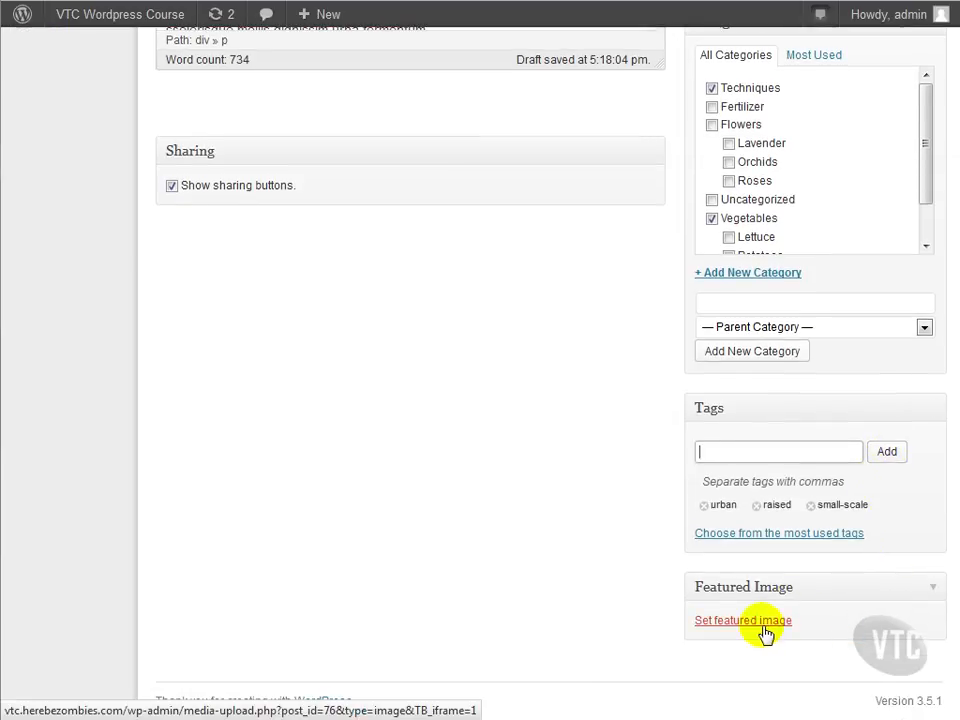
{"action": "left_click", "coordinate": [763, 630]}
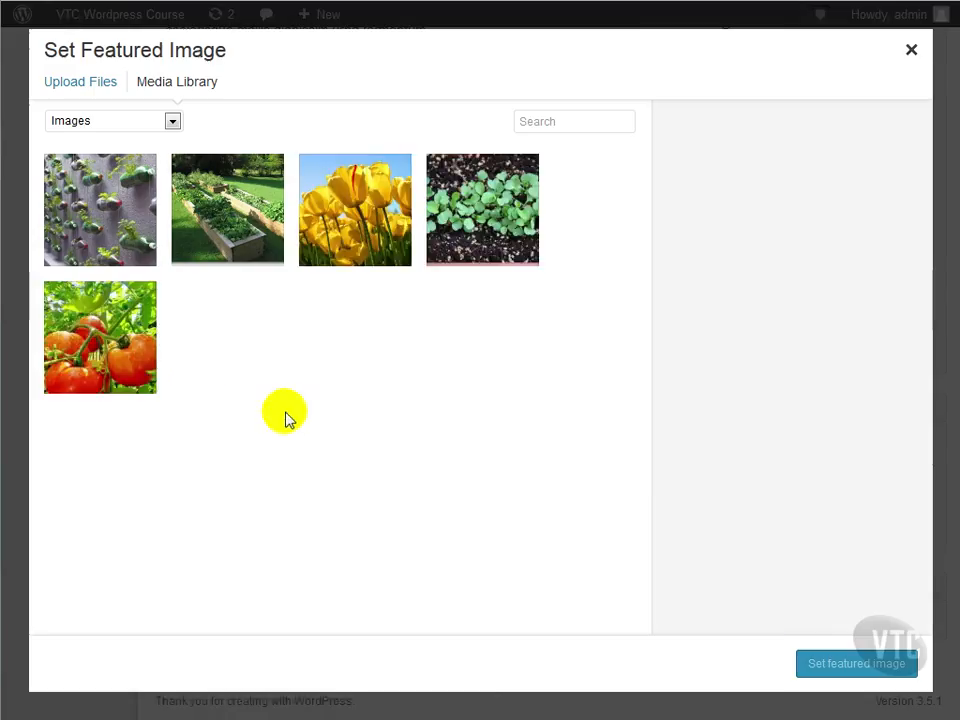
{"action": "left_click", "coordinate": [78, 333]}
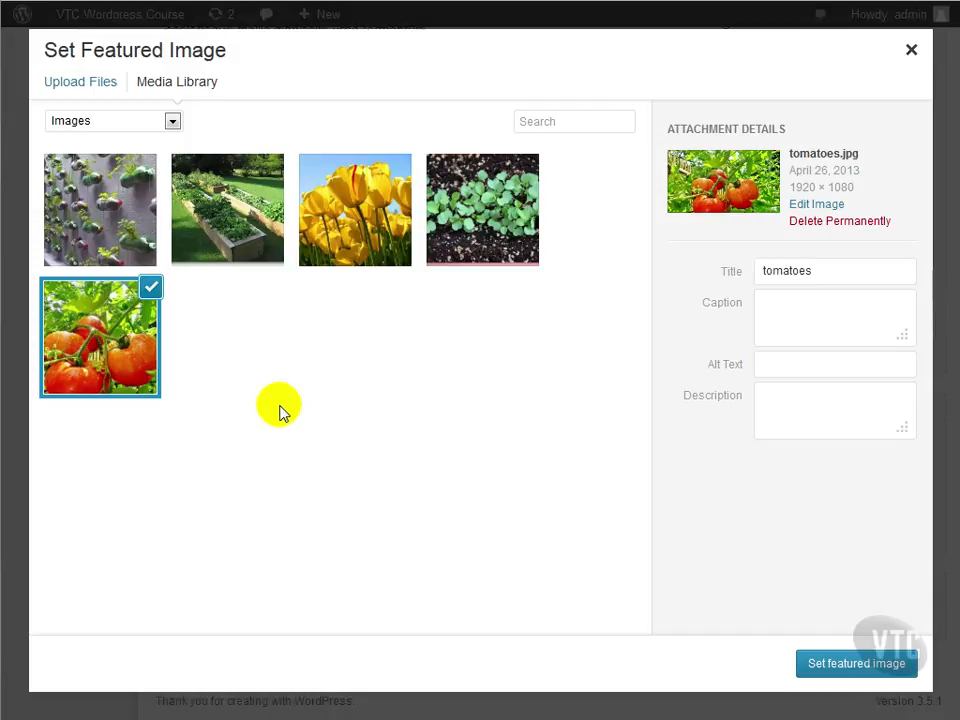
{"action": "left_click", "coordinate": [807, 664]}
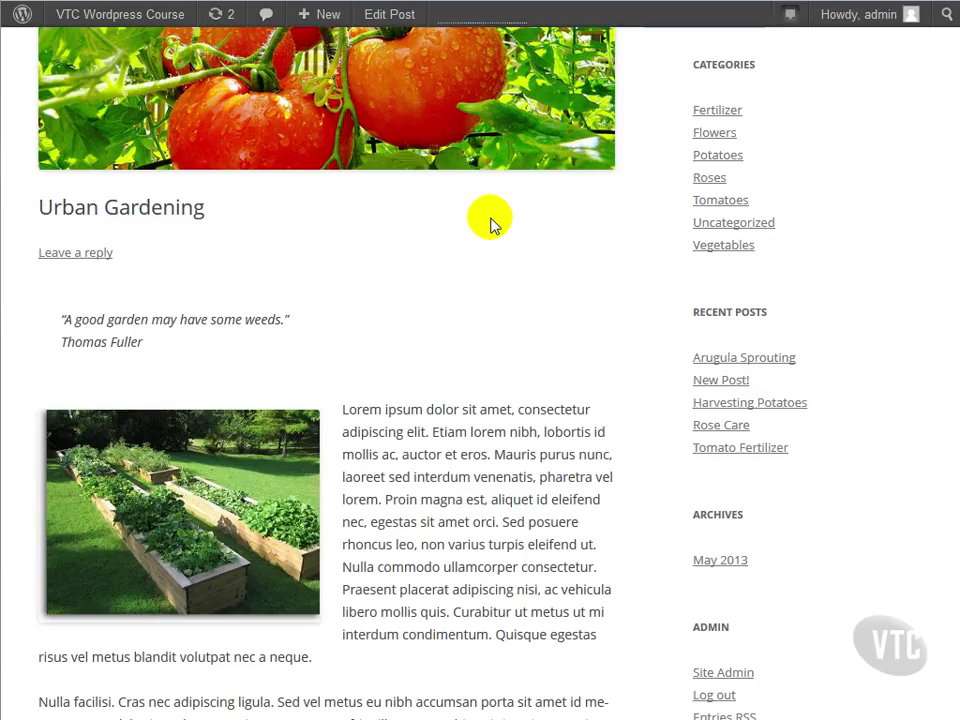
Review the "Urban Gardening" post on the site, from the opening quote down to its categories, tags and comment form
{"action": "scroll", "coordinate": [491, 217], "scroll_direction": "down", "scroll_amount": 2}
{"action": "scroll", "coordinate": [491, 217], "scroll_direction": "down", "scroll_amount": 3}
{"action": "scroll", "coordinate": [491, 217], "scroll_direction": "down", "scroll_amount": 1}
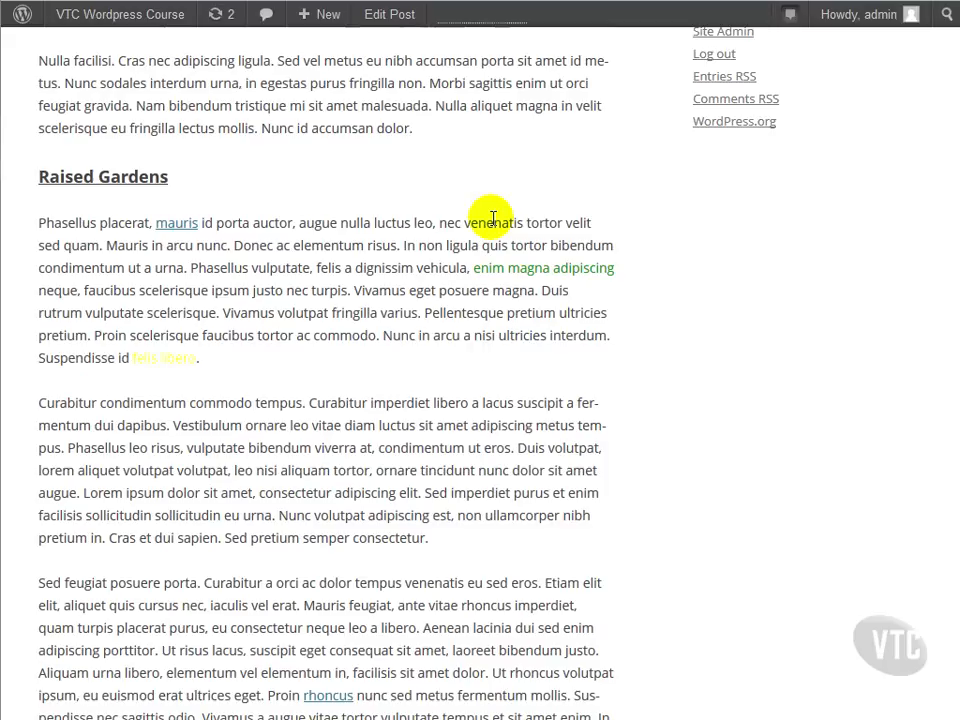
{"action": "scroll", "coordinate": [493, 218], "scroll_direction": "down", "scroll_amount": 3}
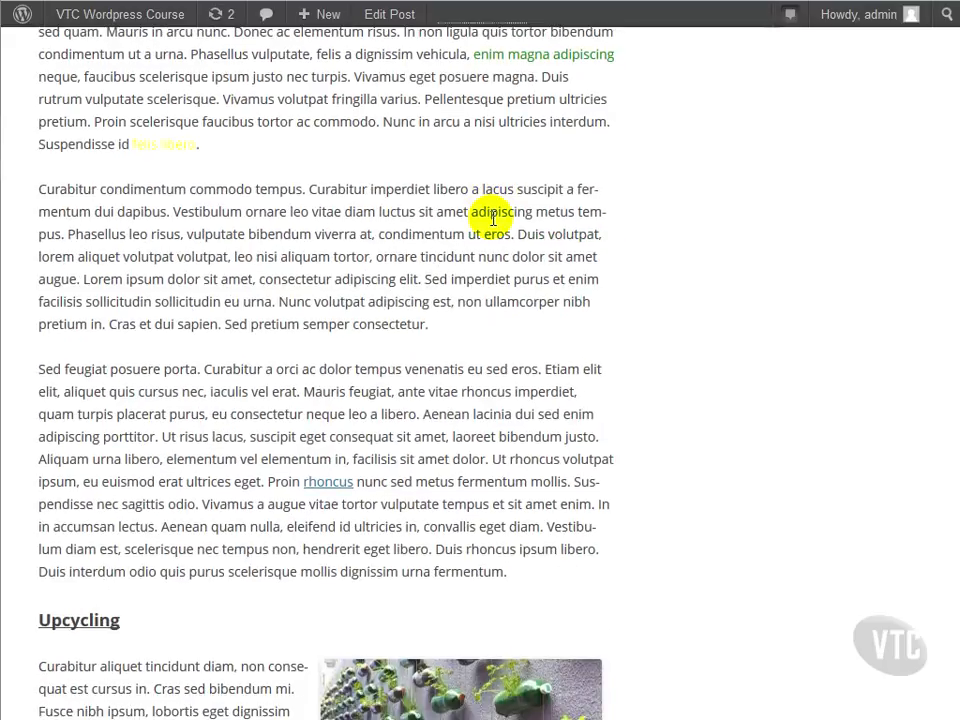
{"action": "scroll", "coordinate": [493, 218], "scroll_direction": "down", "scroll_amount": 2}
{"action": "scroll", "coordinate": [493, 218], "scroll_direction": "down", "scroll_amount": 3}
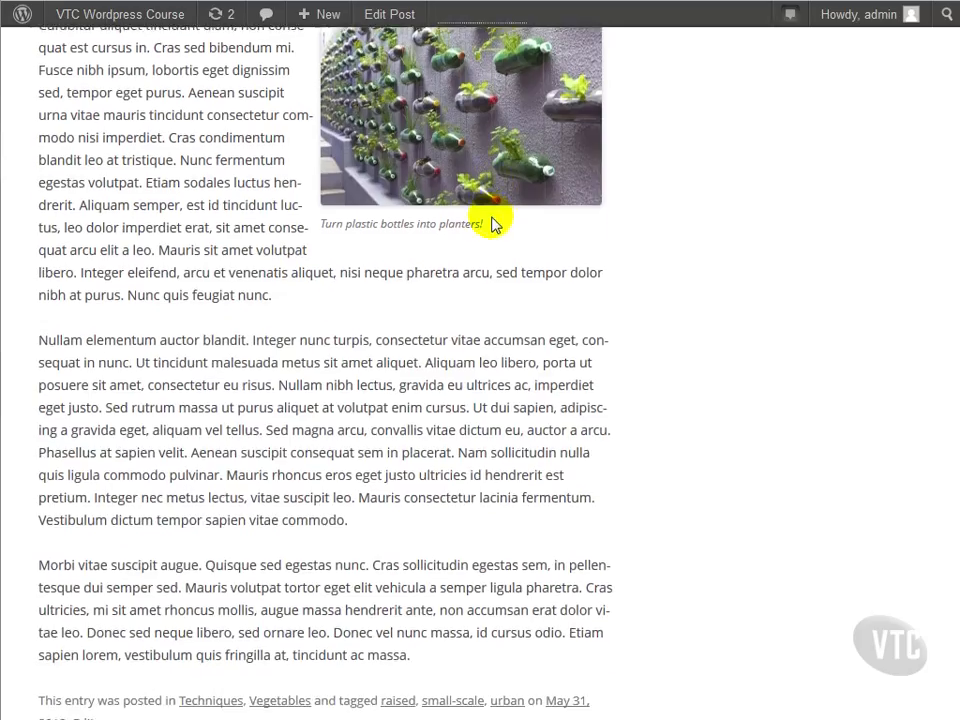
{"action": "scroll", "coordinate": [493, 218], "scroll_direction": "down", "scroll_amount": 4}
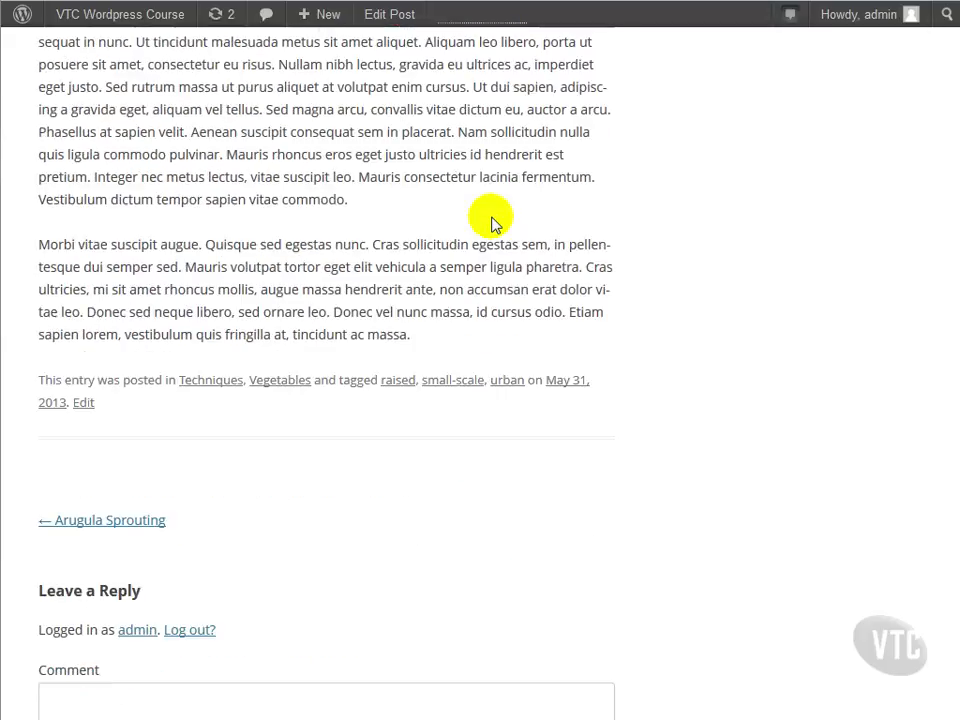